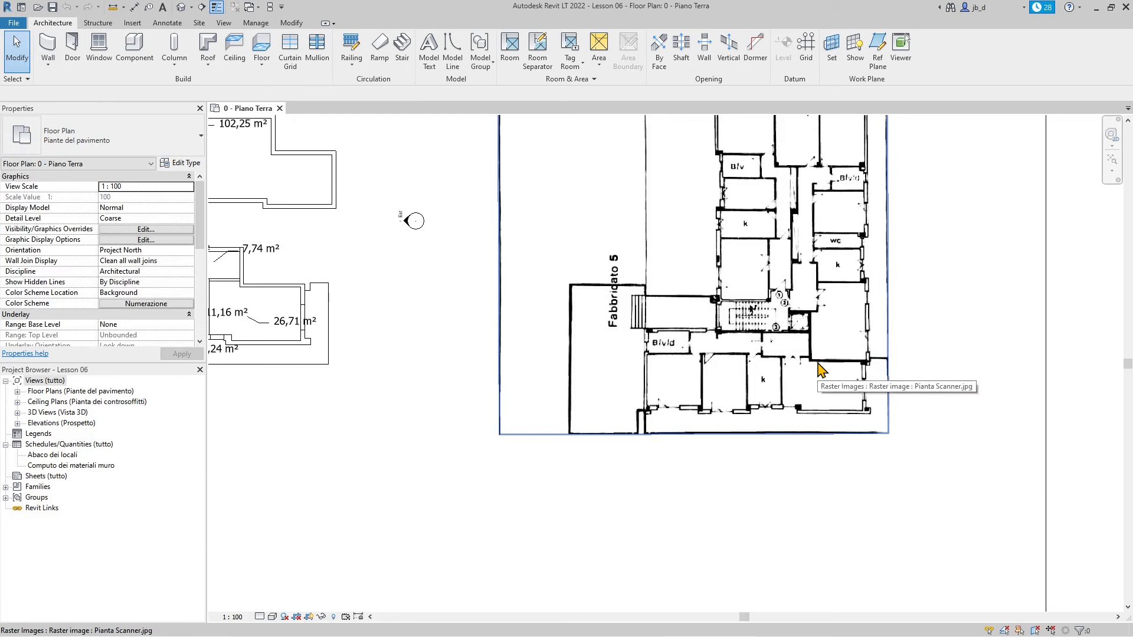
# Examine the scanned Fabbricato 5 floor plan beside the drawn plan, especially the ground-floor apartment around the stairs and room k
pyautogui.scroll(-2, 817, 368)
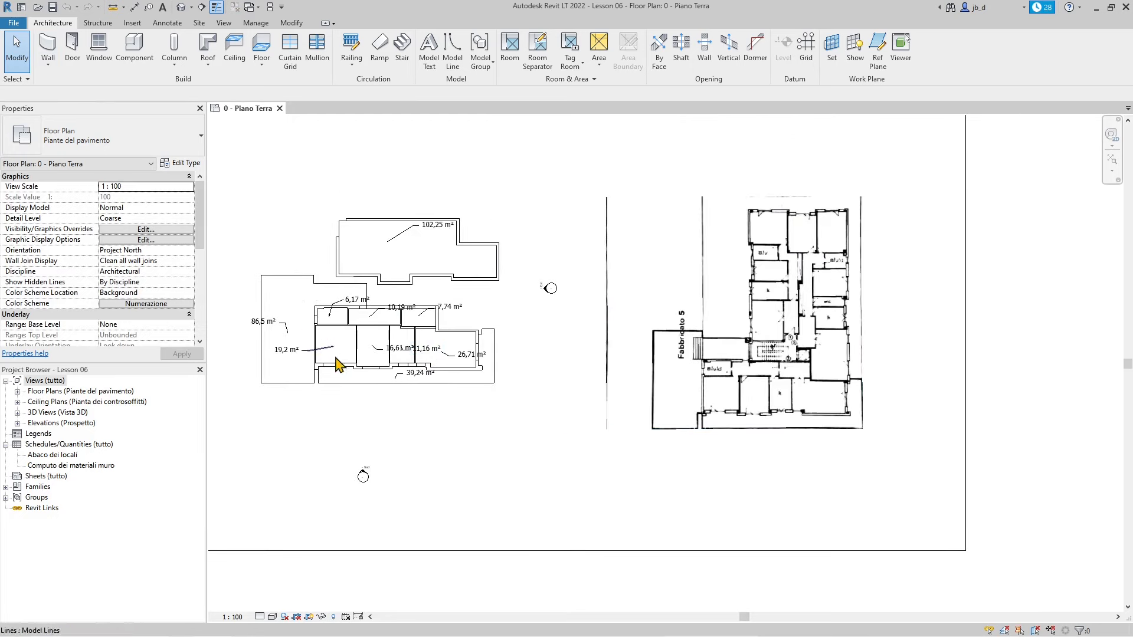
pyautogui.scroll(1, 305, 323)
pyautogui.scroll(-2, 303, 303)
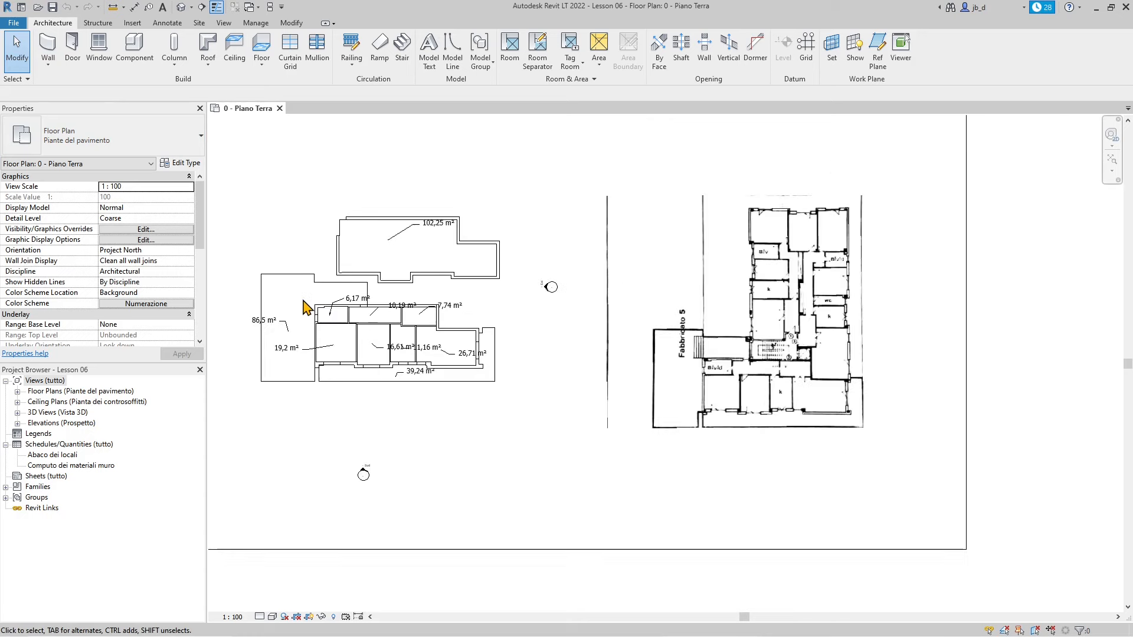
pyautogui.scroll(3, 756, 391)
pyautogui.scroll(3, 820, 349)
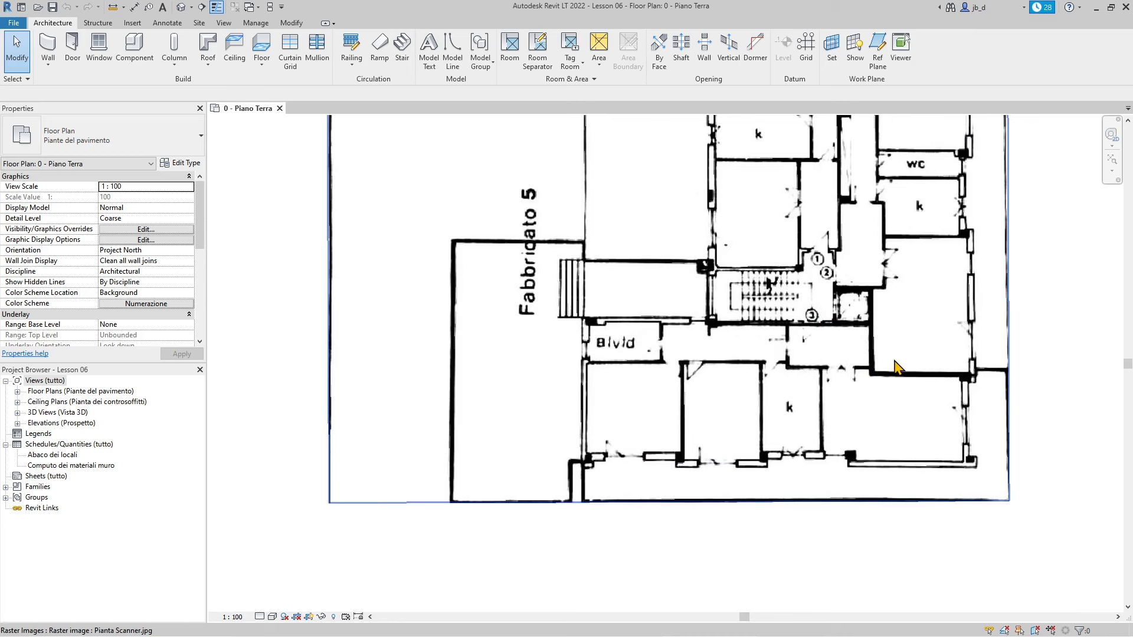
pyautogui.scroll(-2, 895, 367)
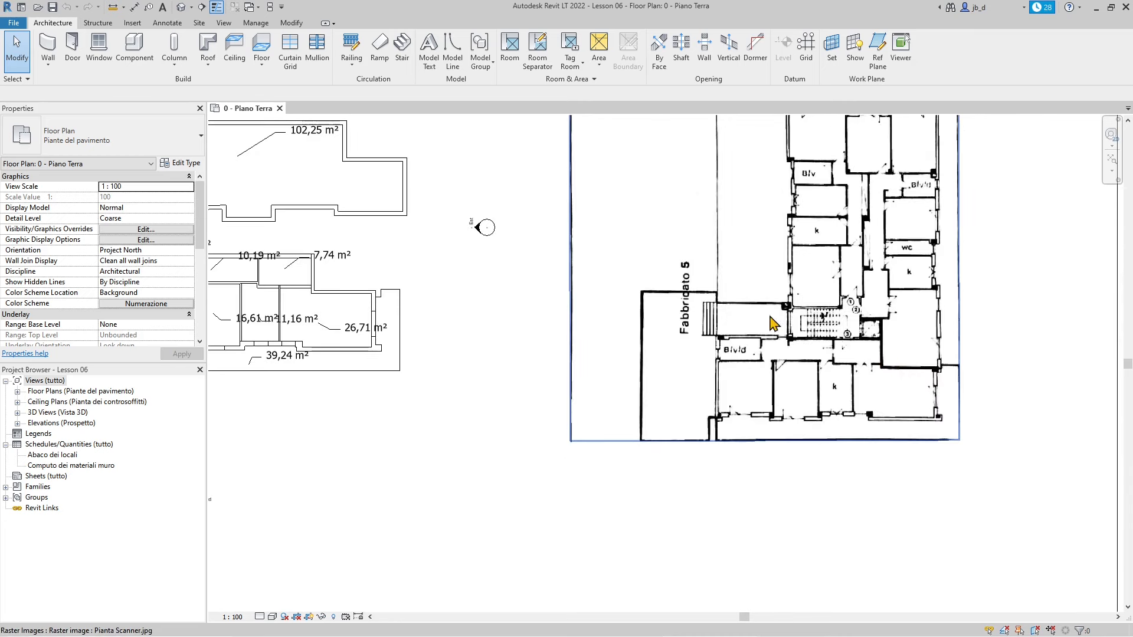
pyautogui.scroll(-1, 749, 383)
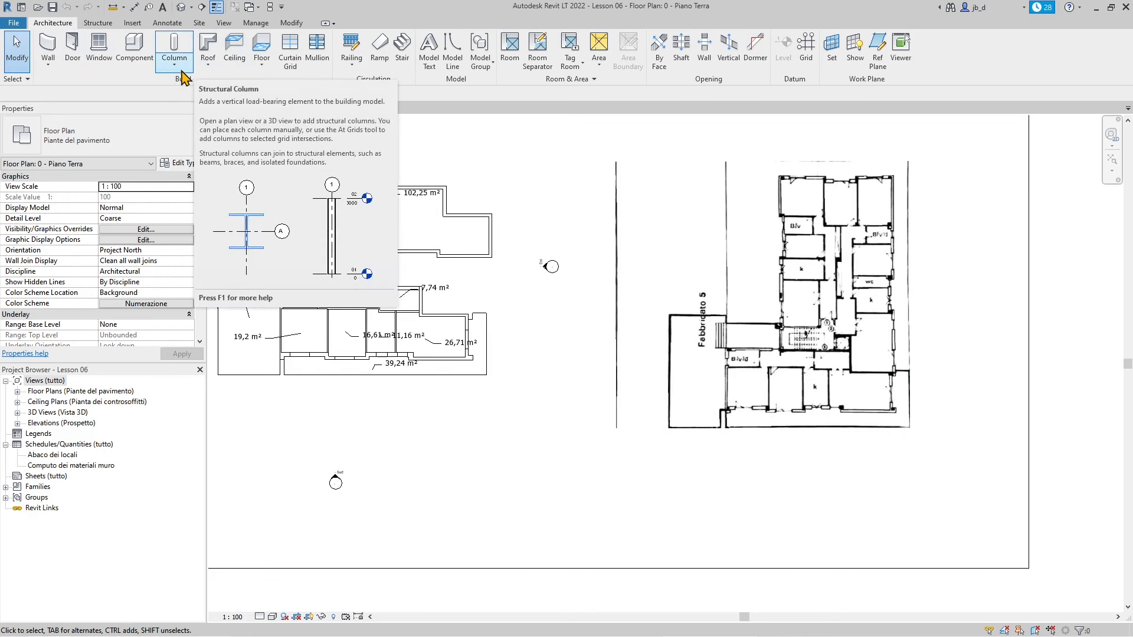
pyautogui.scroll(3, 926, 455)
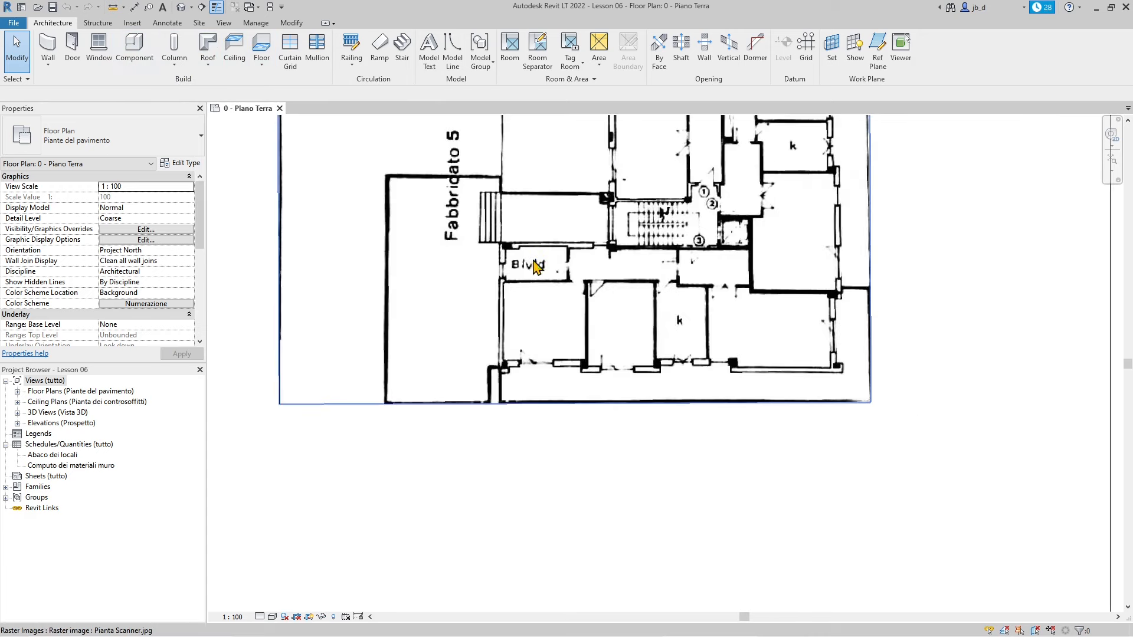
pyautogui.scroll(1, 664, 350)
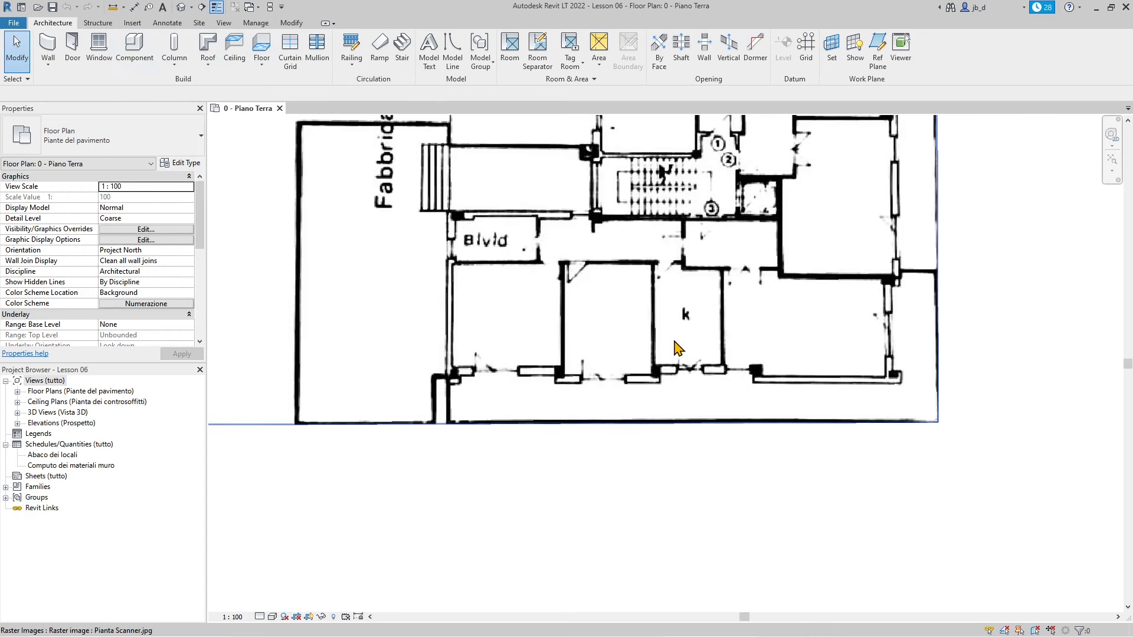
pyautogui.scroll(1, 676, 341)
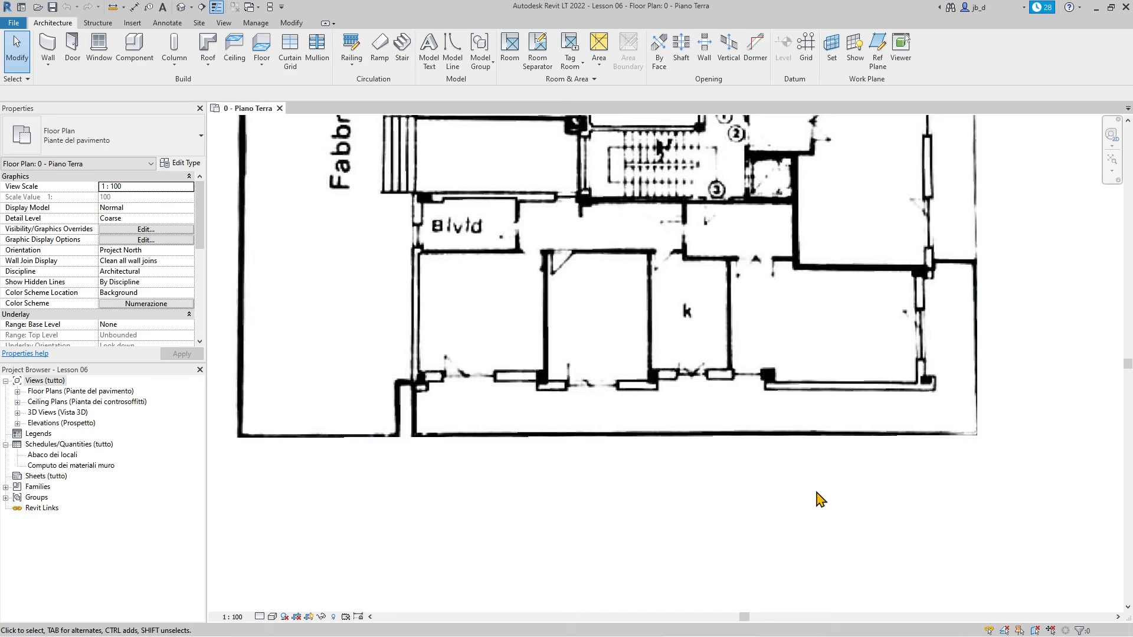
pyautogui.scroll(-2, 820, 496)
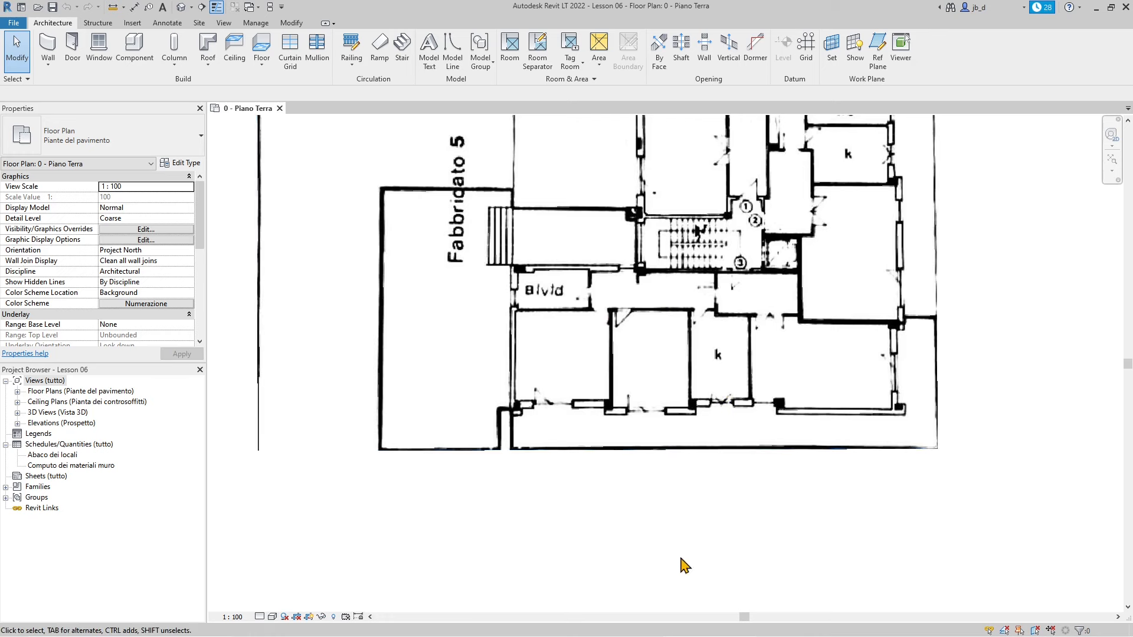
pyautogui.scroll(-2, 665, 518)
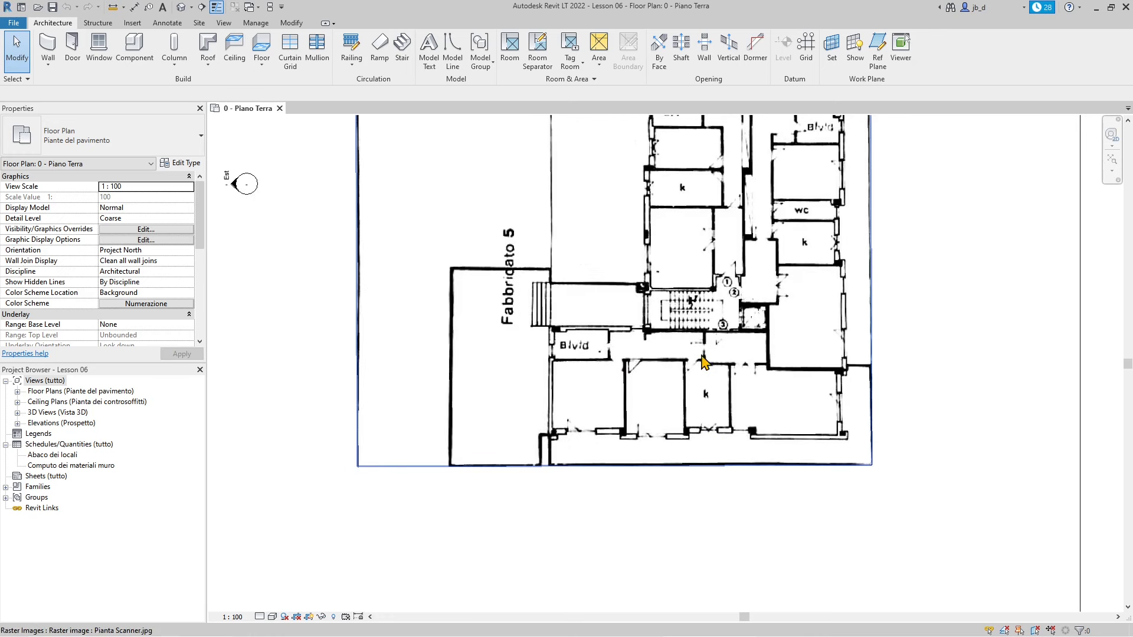
pyautogui.scroll(1, 657, 389)
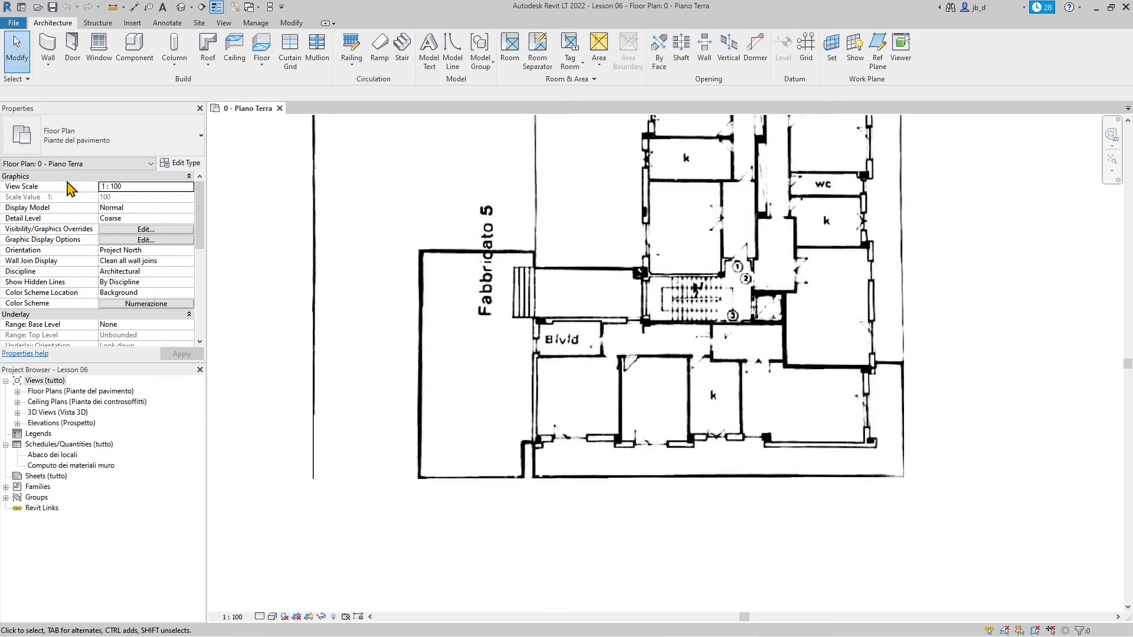
# Place an architectural column, Pilastro - Rettangolare 30 x 30 cm, over the black pillar at the upper-left corner of the Blvld room
pyautogui.click(174, 63)
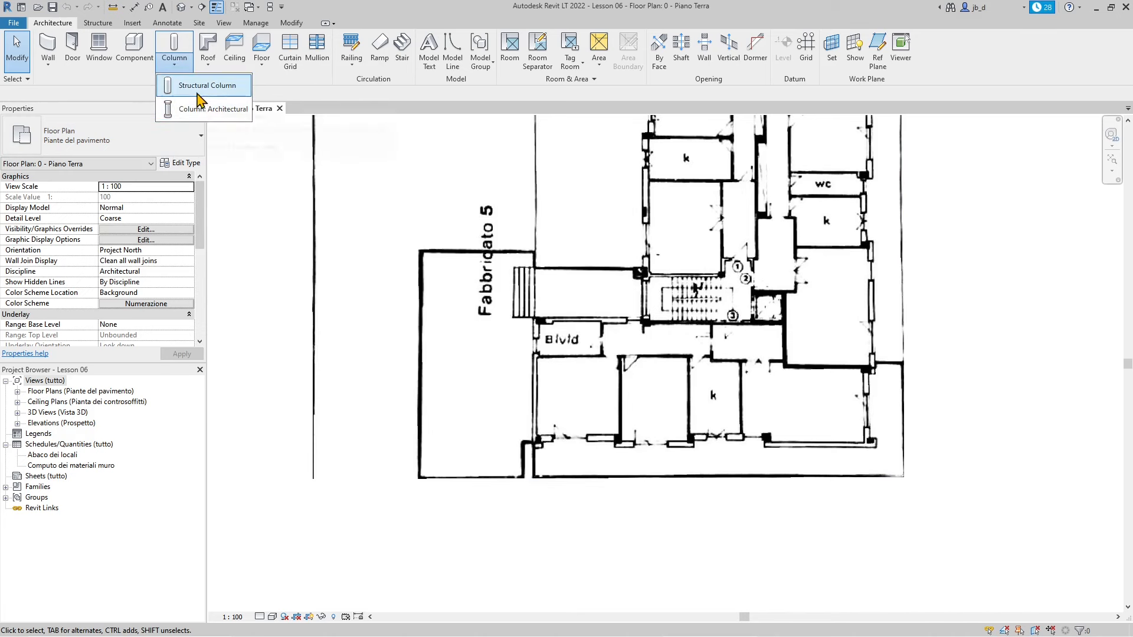
pyautogui.click(186, 111)
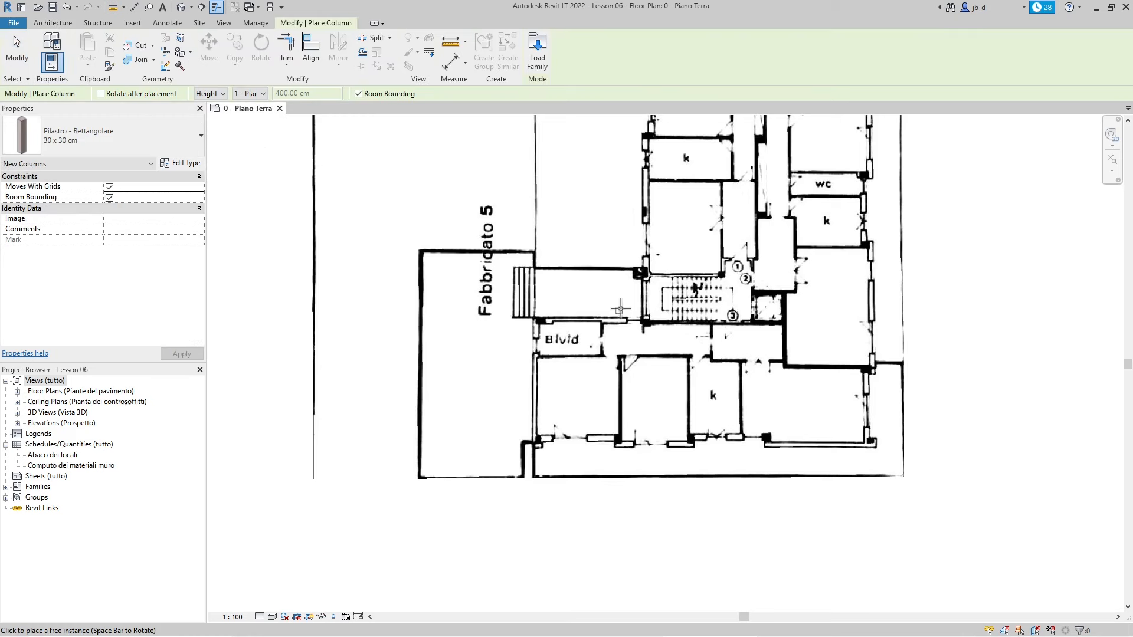
pyautogui.scroll(5, 620, 308)
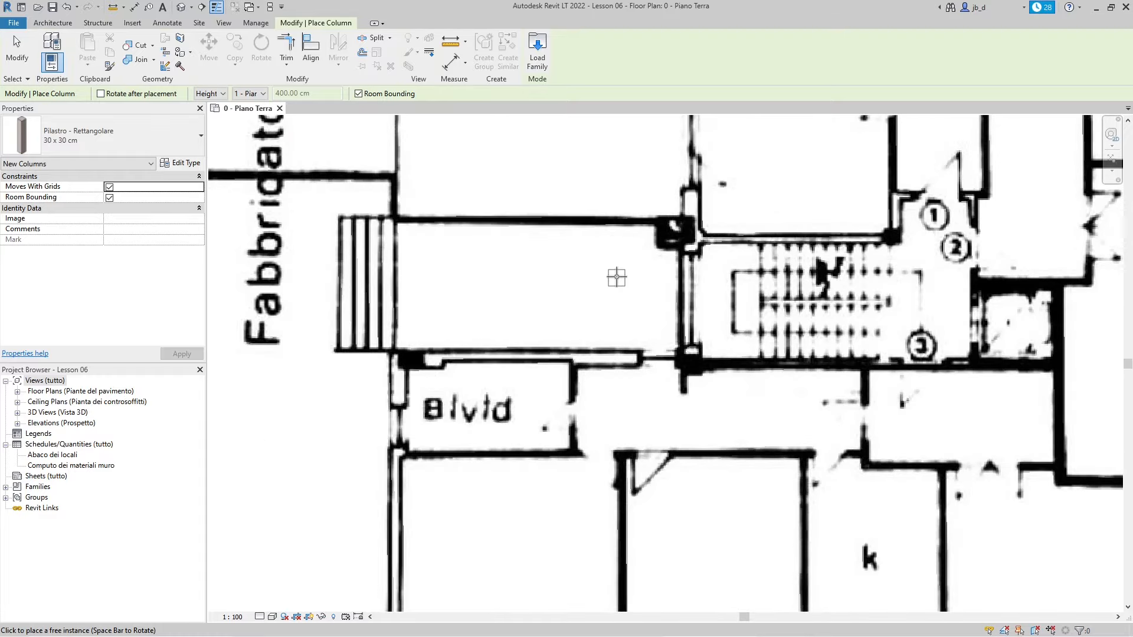
pyautogui.scroll(1, 617, 277)
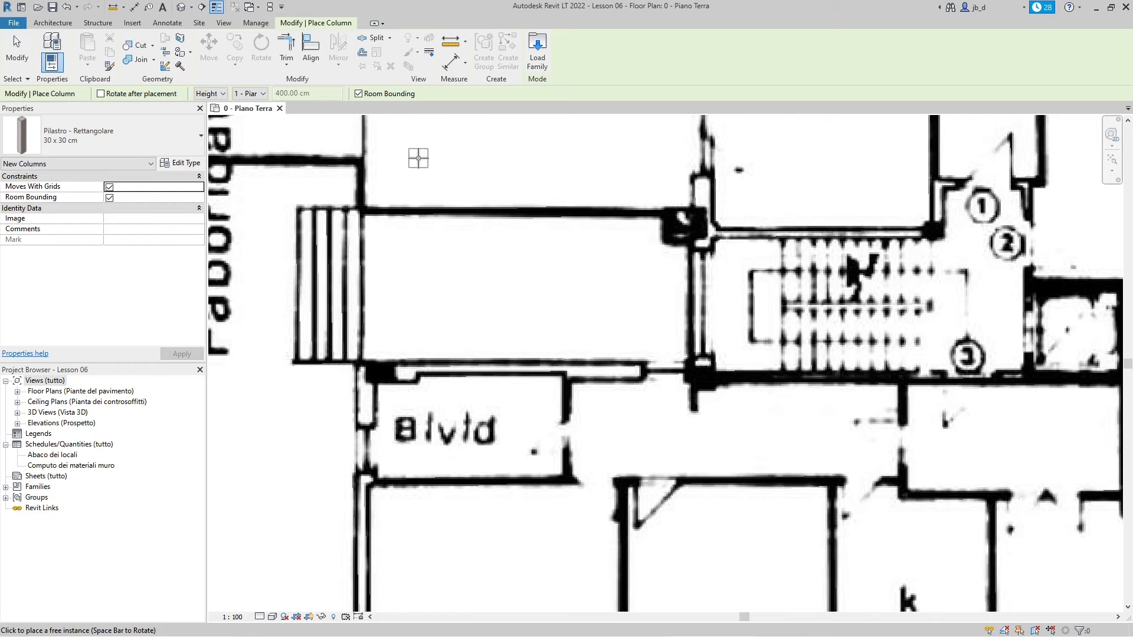
pyautogui.scroll(-1, 419, 158)
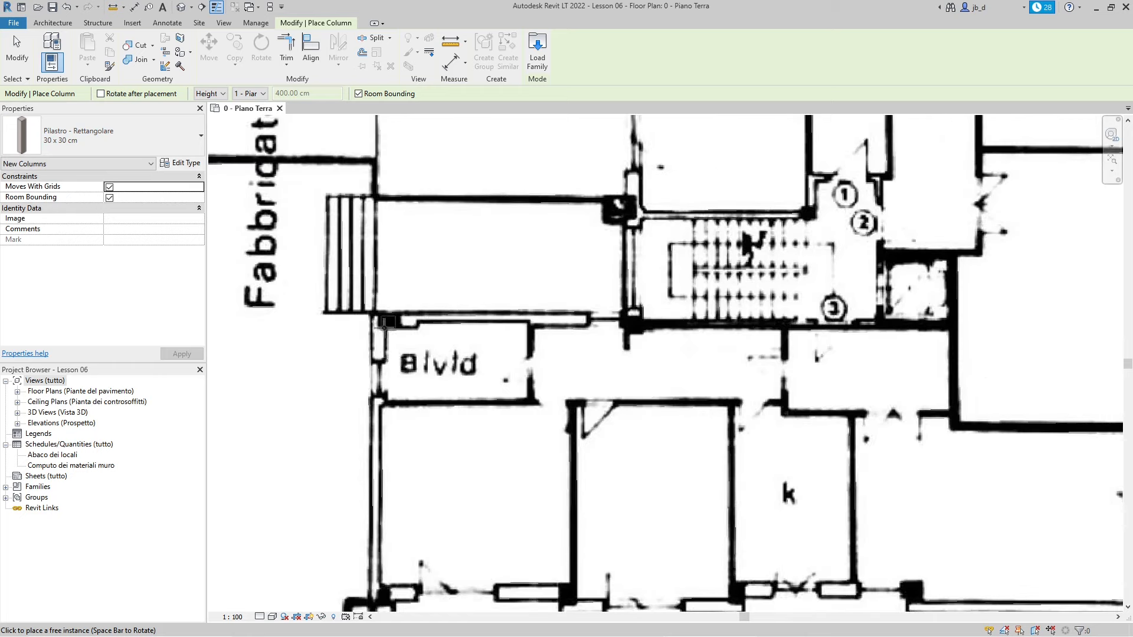
pyautogui.scroll(3, 384, 323)
pyautogui.scroll(-4, 461, 348)
pyautogui.scroll(3, 474, 341)
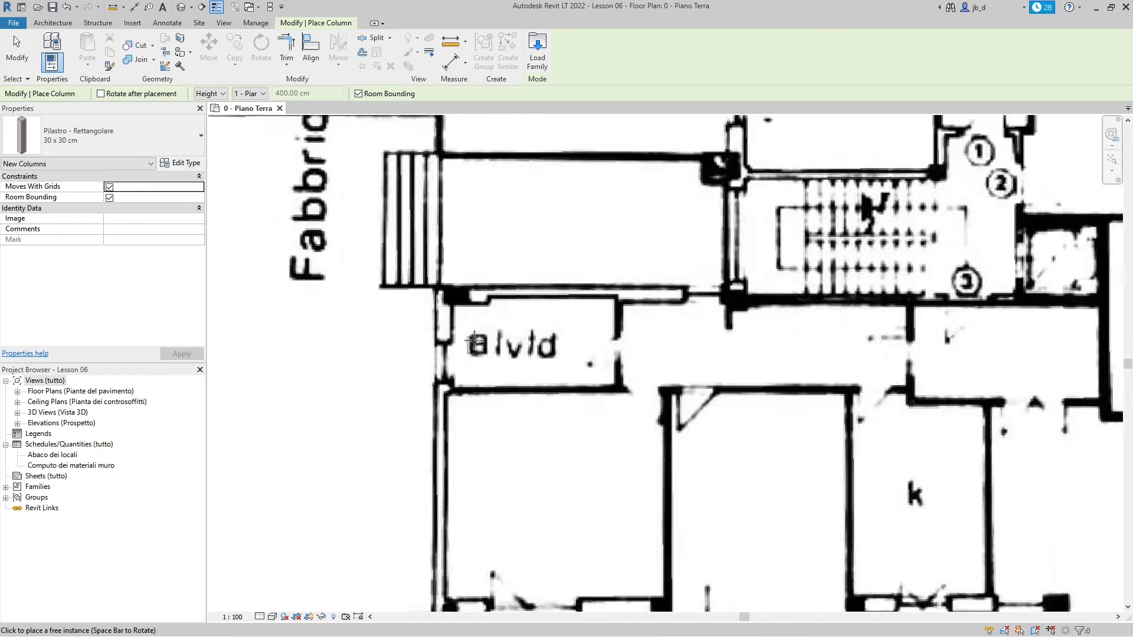
pyautogui.scroll(5, 472, 341)
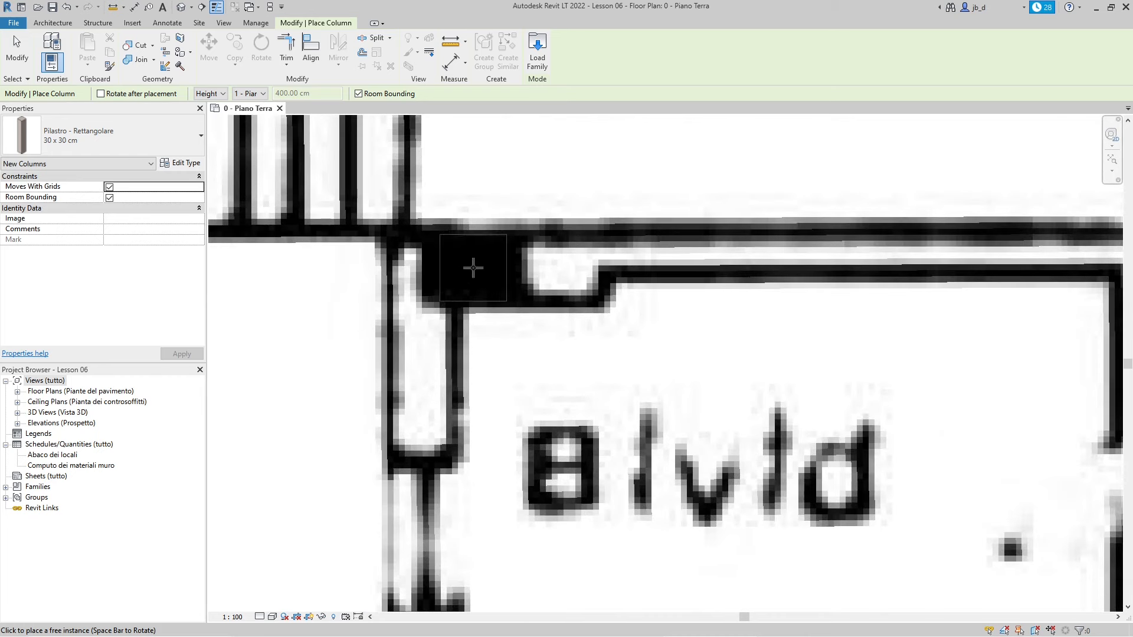
pyautogui.click(471, 267)
pyautogui.scroll(-3, 466, 274)
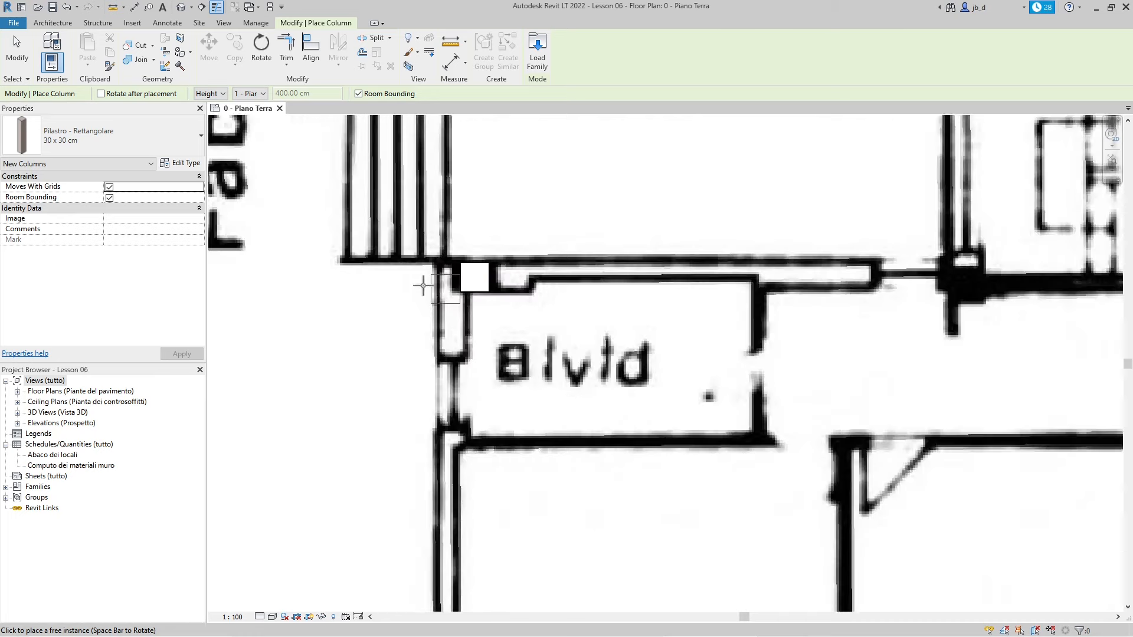
# Place 30 x 30 cm columns at the lower-left corner of the stairwell and the lower-right corner of the elevator shaft
pyautogui.scroll(-3, 423, 286)
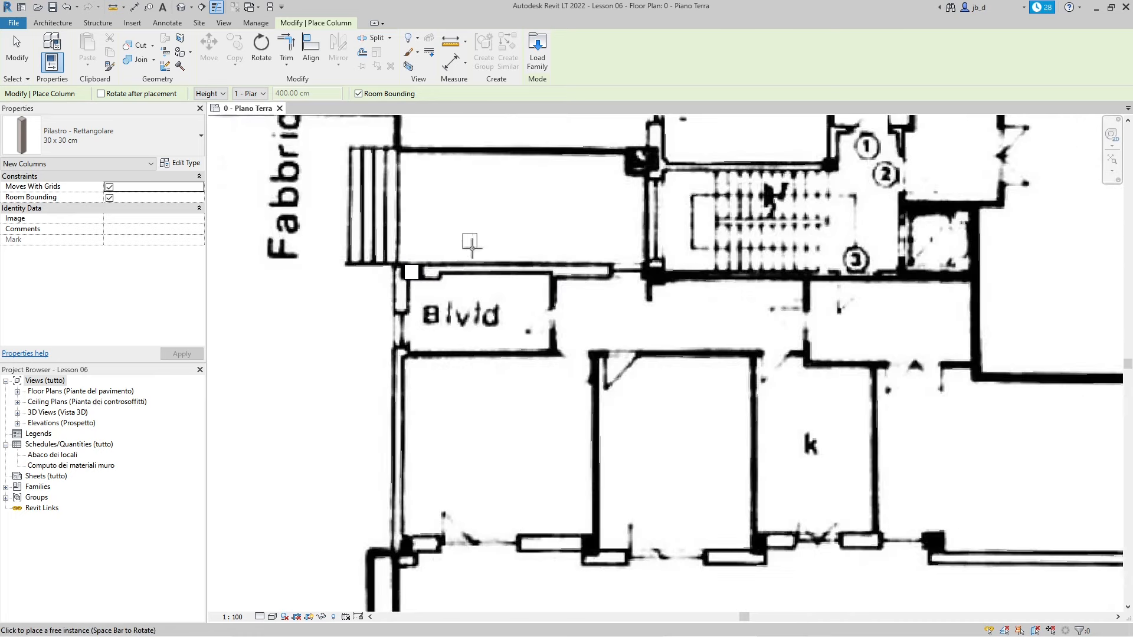
pyautogui.scroll(3, 451, 273)
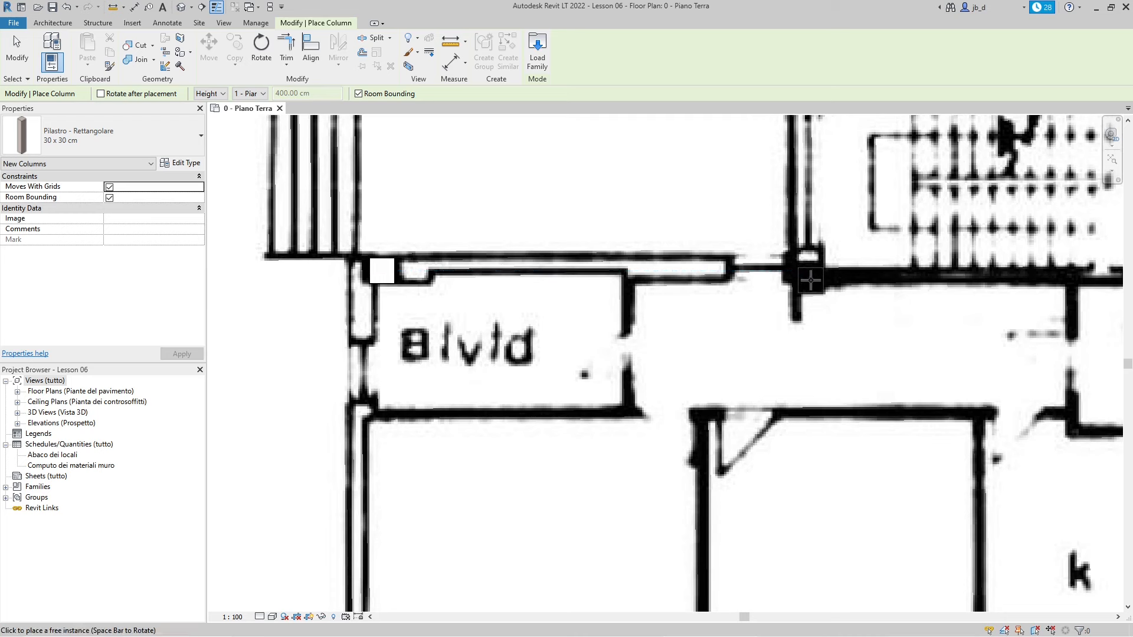
pyautogui.scroll(4, 810, 280)
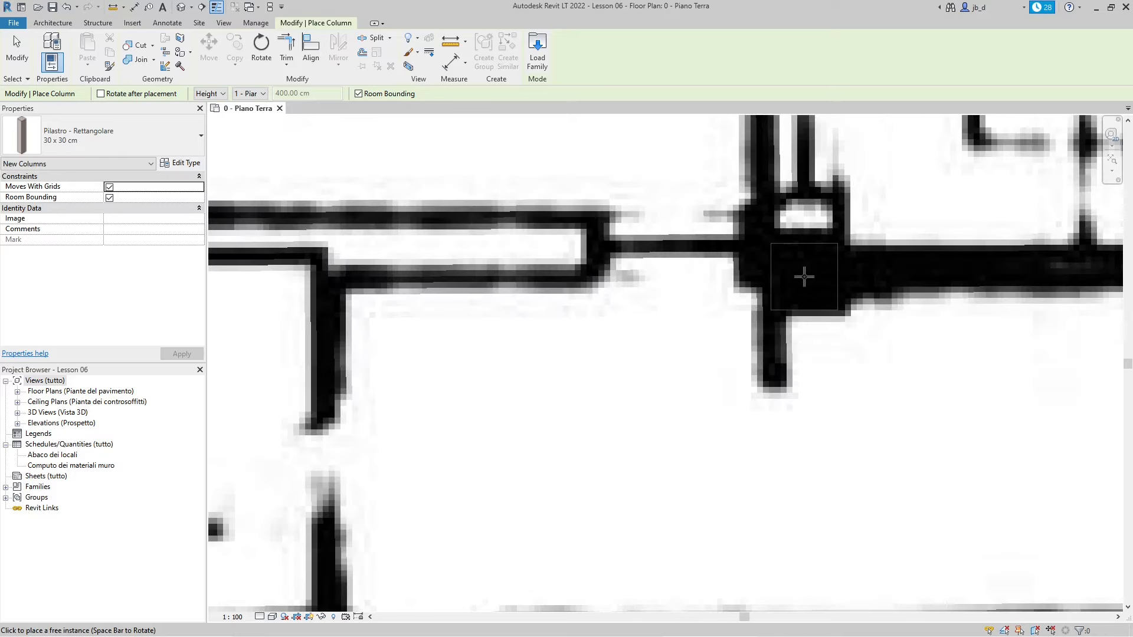
pyautogui.scroll(-4, 805, 271)
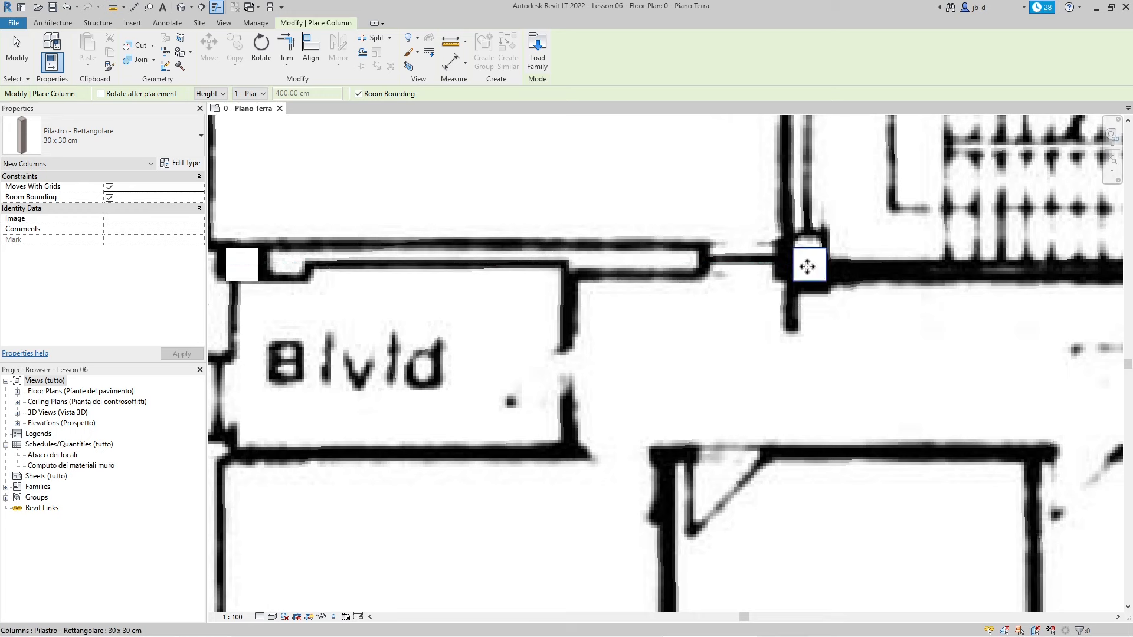
pyautogui.click(809, 264)
pyautogui.scroll(-3, 590, 257)
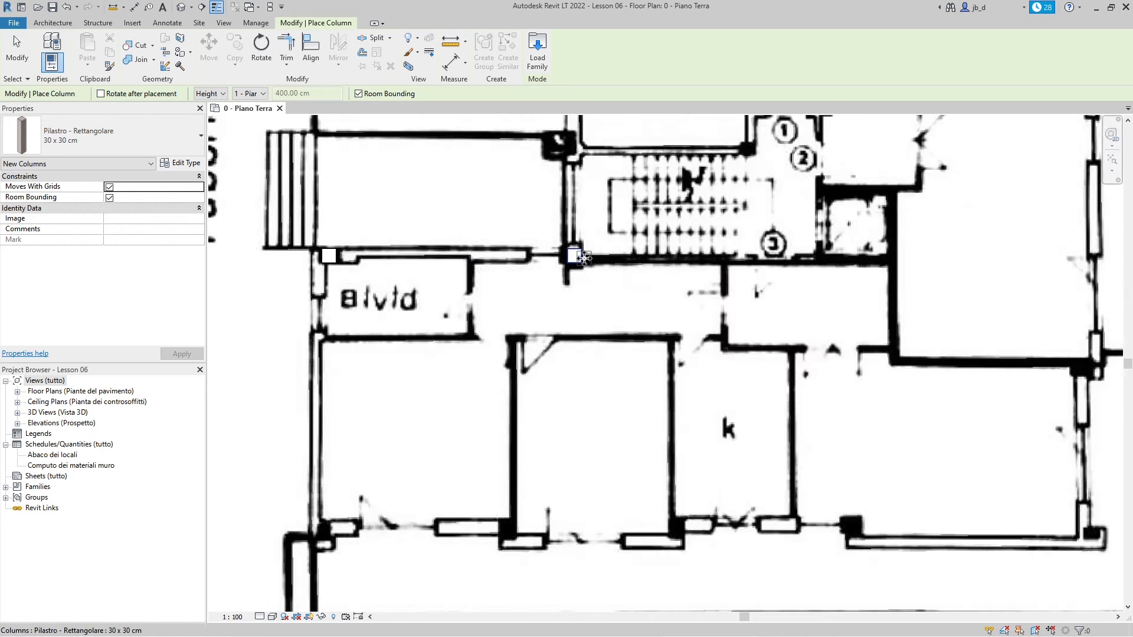
pyautogui.click(890, 256)
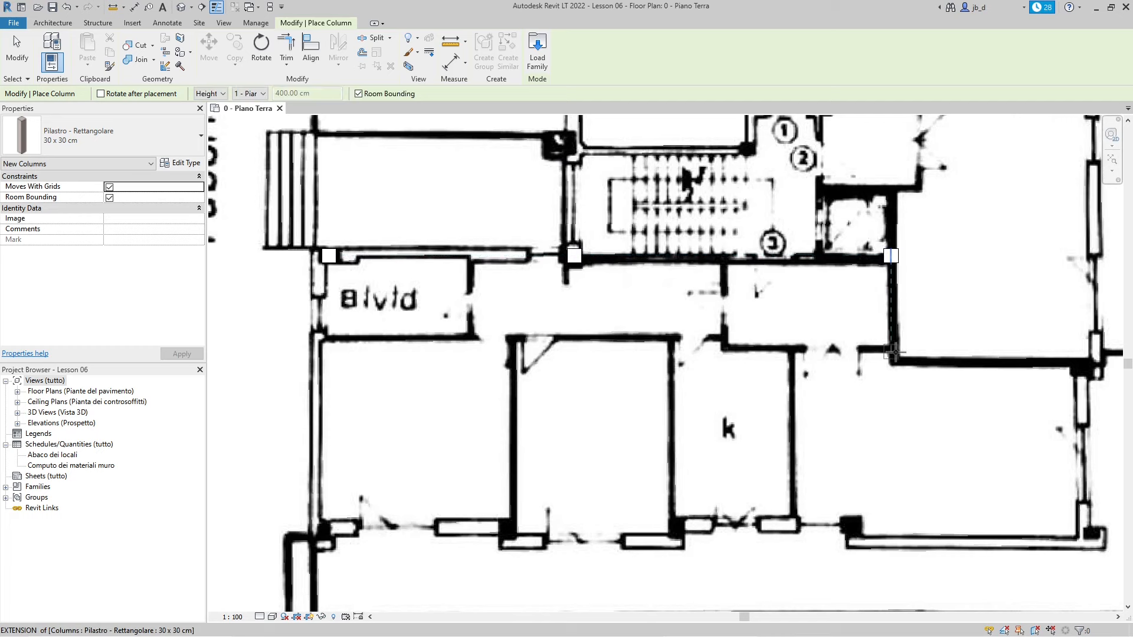
# Place 30 x 30 cm columns over the pillars at the upper-right and lower-right corners of the large room right of k
pyautogui.scroll(-2, 603, 195)
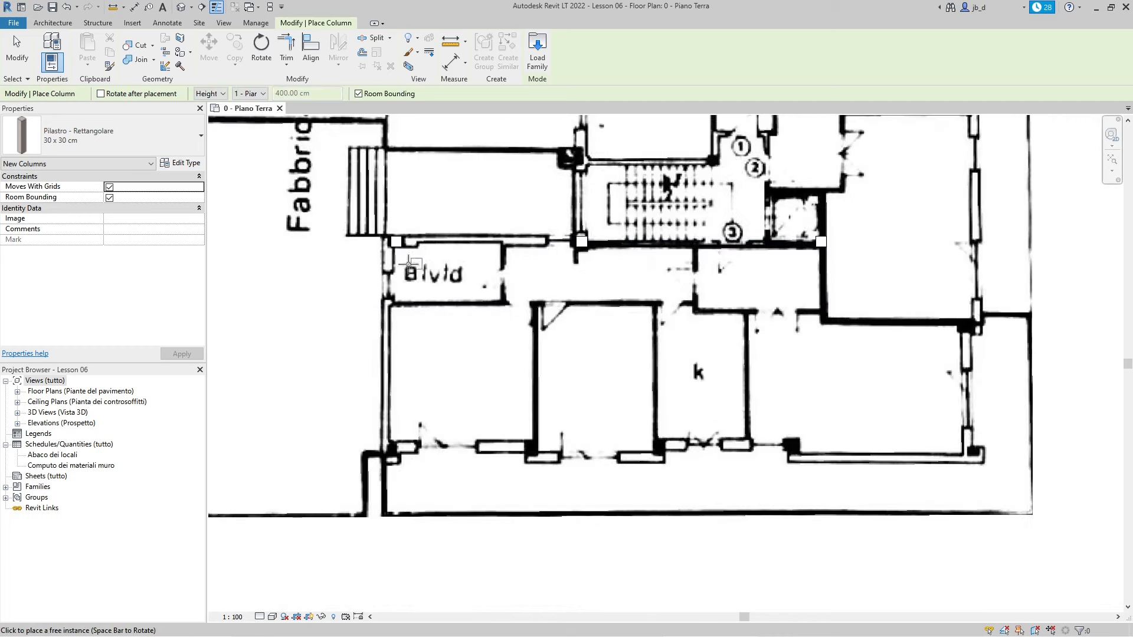
pyautogui.scroll(5, 902, 330)
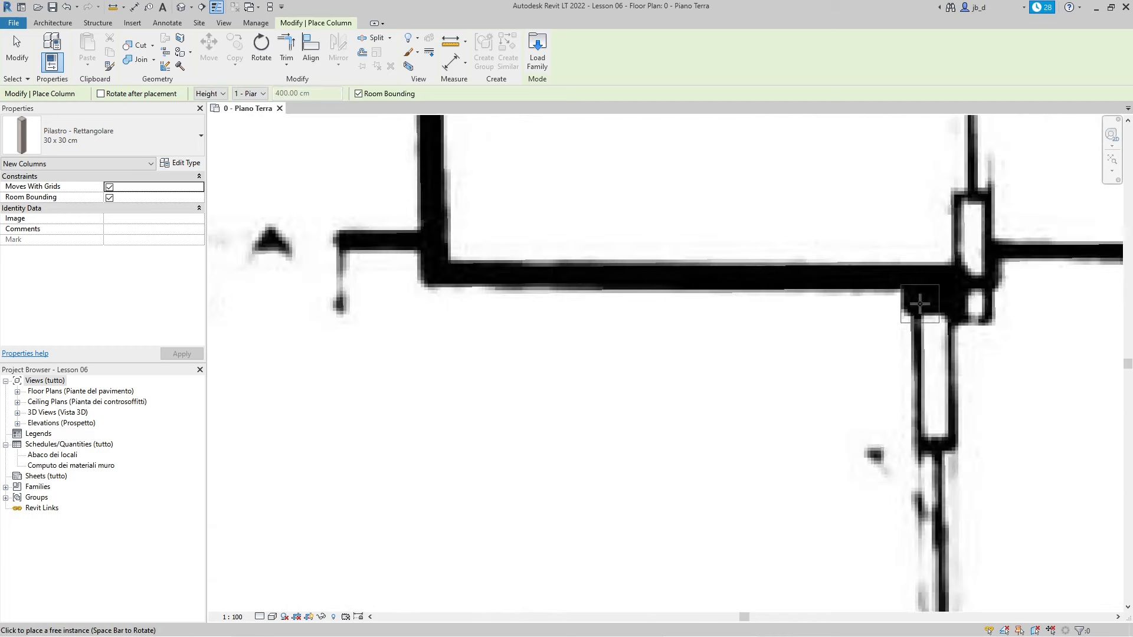
pyautogui.click(929, 293)
pyautogui.scroll(-3, 702, 248)
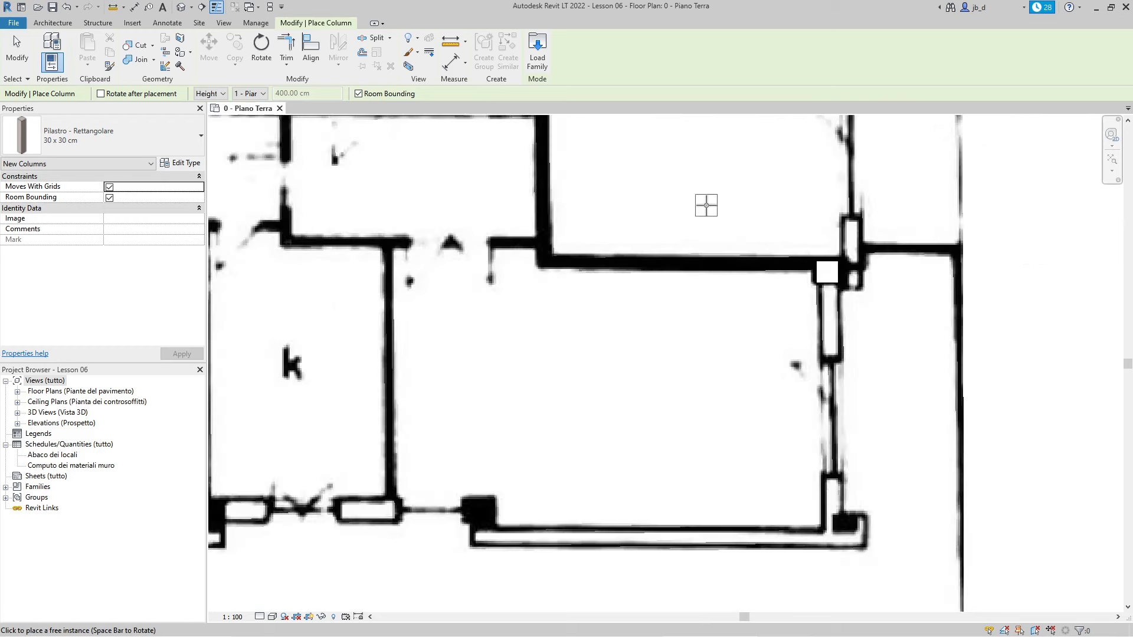
pyautogui.scroll(3, 807, 434)
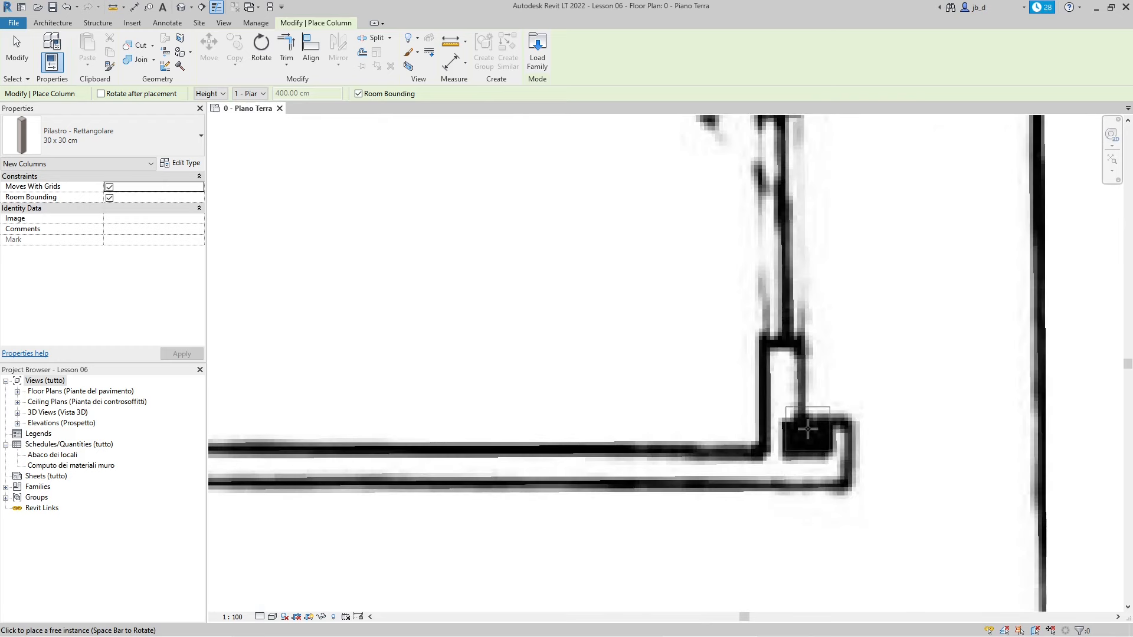
pyautogui.click(807, 429)
# Place 30 x 30 cm columns at the large room's lower-left pillar and at the lower-left corner of room k
pyautogui.scroll(-2, 943, 362)
pyautogui.scroll(-2, 600, 418)
pyautogui.scroll(2, 635, 364)
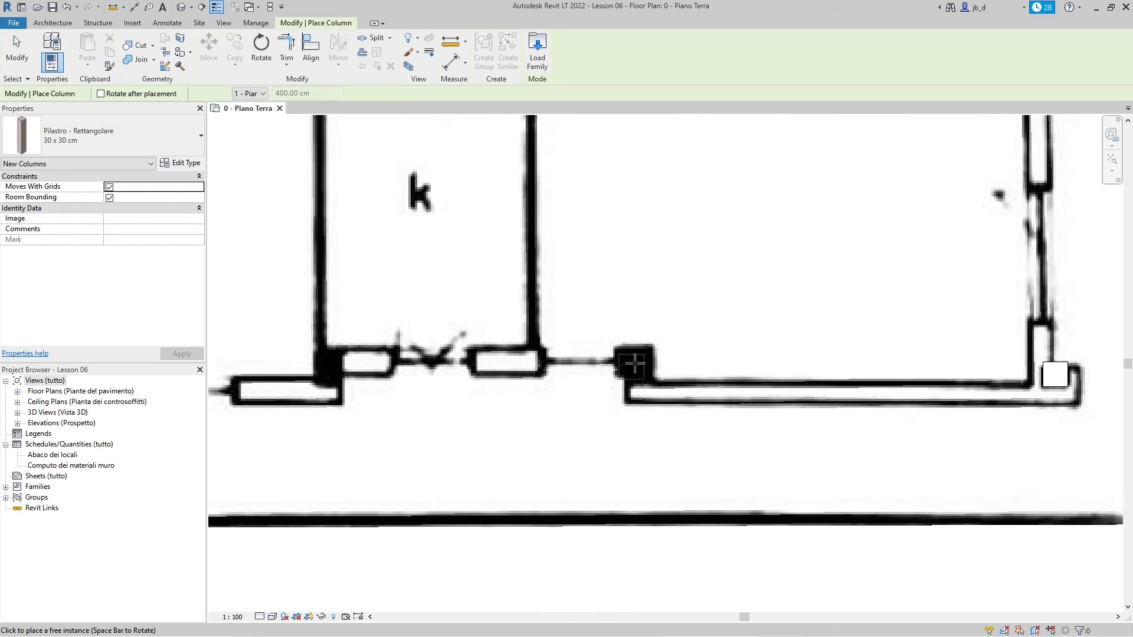
pyautogui.click(634, 364)
pyautogui.scroll(-2, 726, 372)
pyautogui.scroll(2, 628, 343)
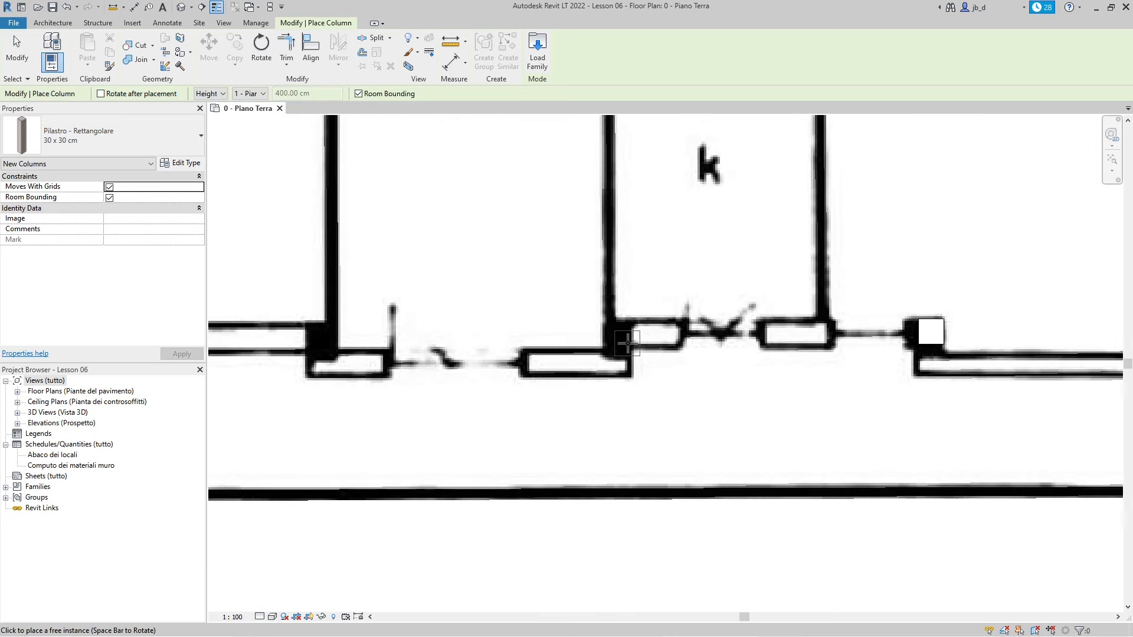
pyautogui.click(619, 334)
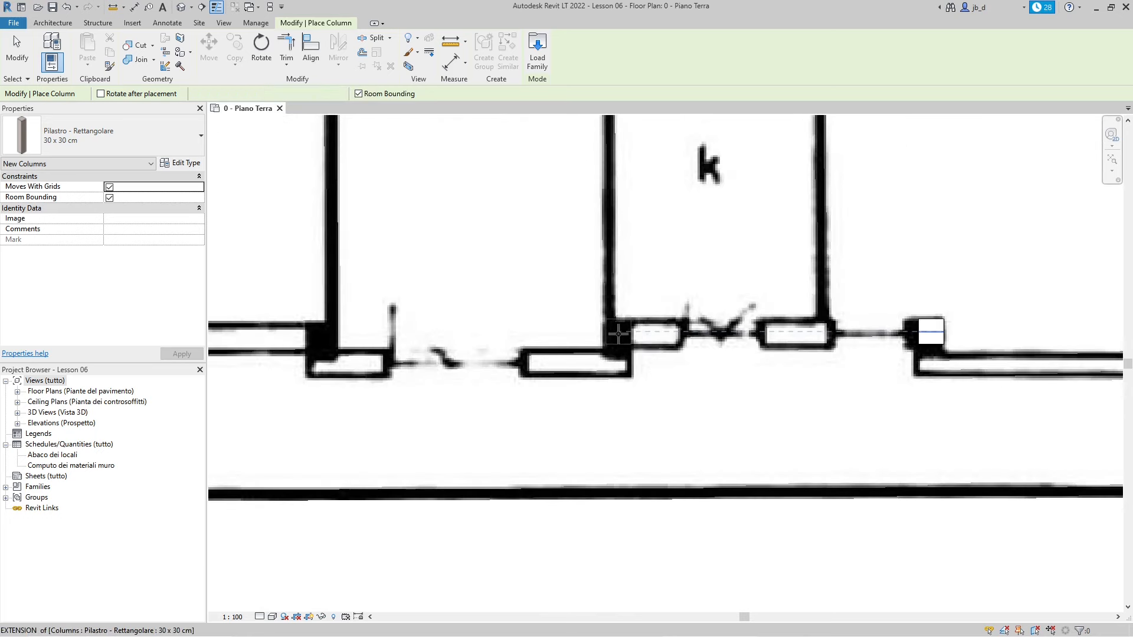
# Place 30 x 30 cm columns over the two remaining lower facade pillars, at both lower corners of the room below Blvld
pyautogui.scroll(-2, 837, 380)
pyautogui.scroll(2, 499, 331)
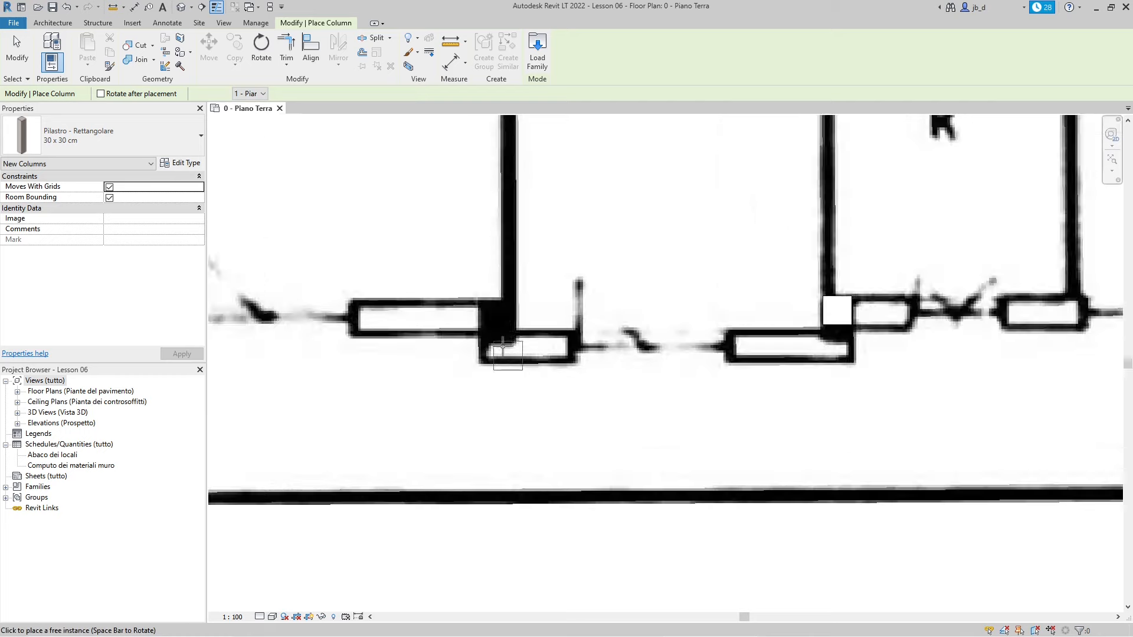
pyautogui.click(497, 311)
pyautogui.scroll(-2, 797, 329)
pyautogui.scroll(2, 607, 359)
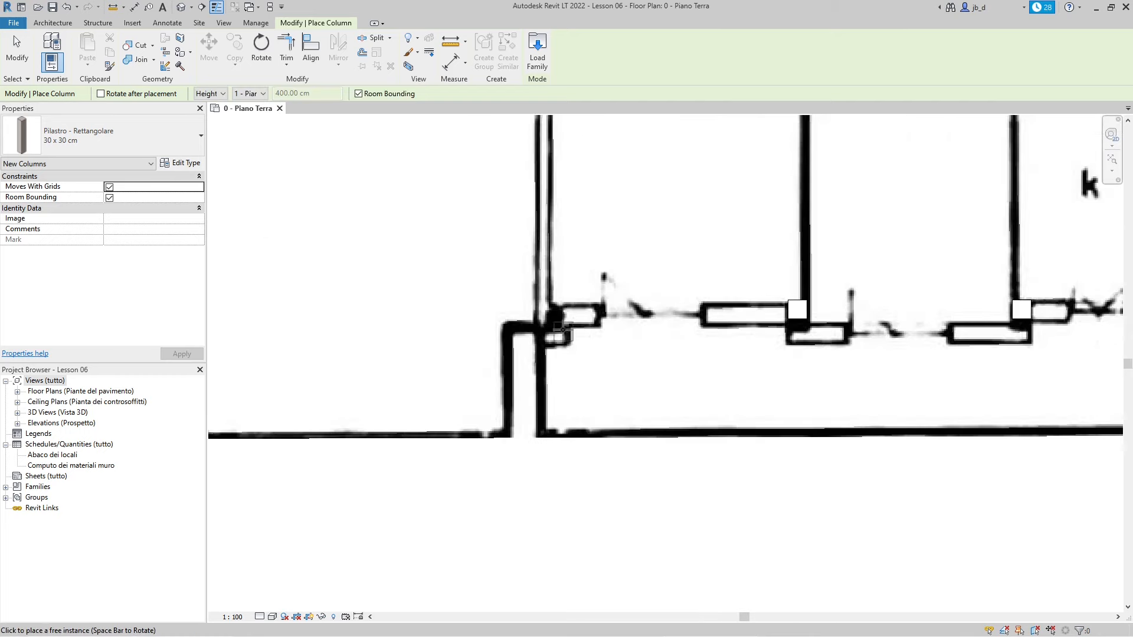
pyautogui.scroll(1, 558, 328)
pyautogui.click(553, 305)
pyautogui.scroll(-2, 505, 384)
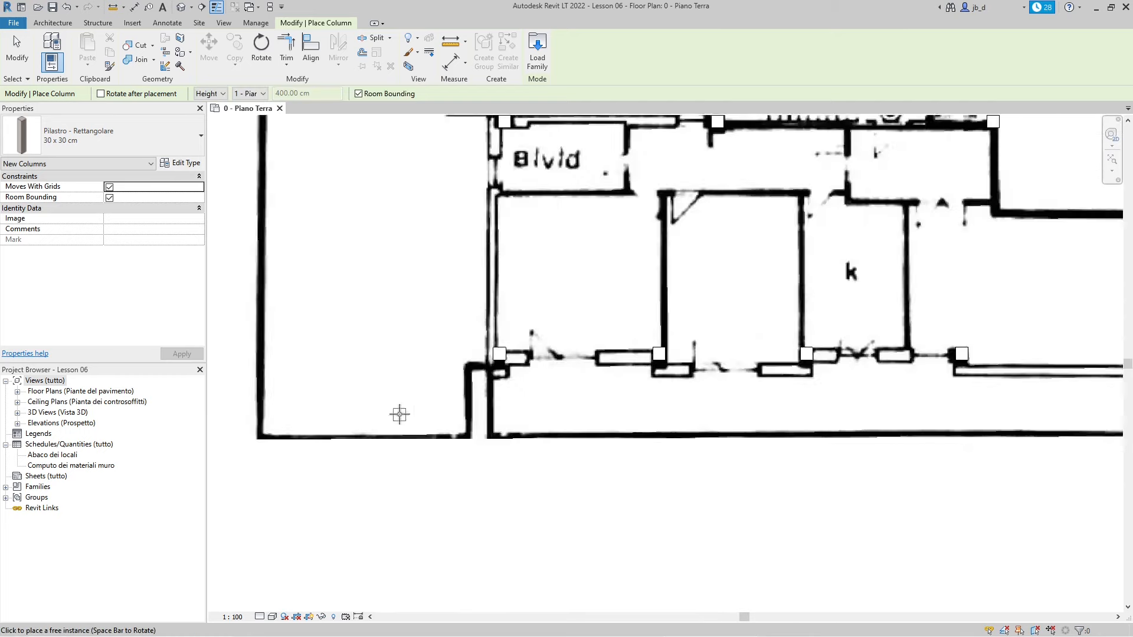
# Check the available rectangular column types and end the column placement command
pyautogui.scroll(1, 413, 330)
pyautogui.scroll(-2, 328, 239)
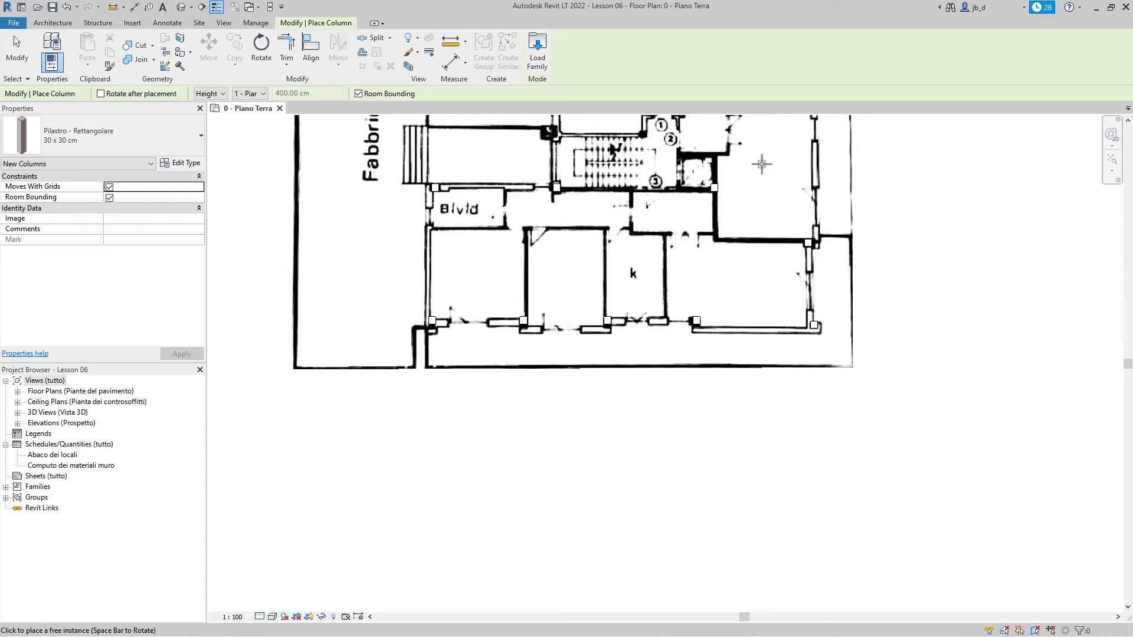
pyautogui.scroll(1, 615, 242)
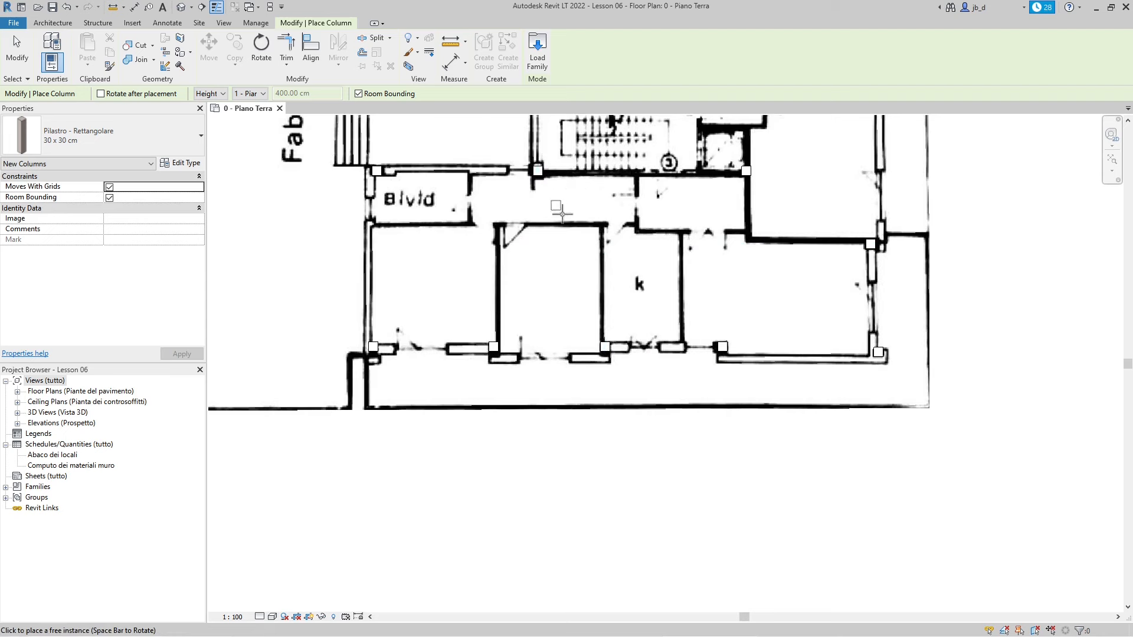
pyautogui.scroll(-2, 555, 251)
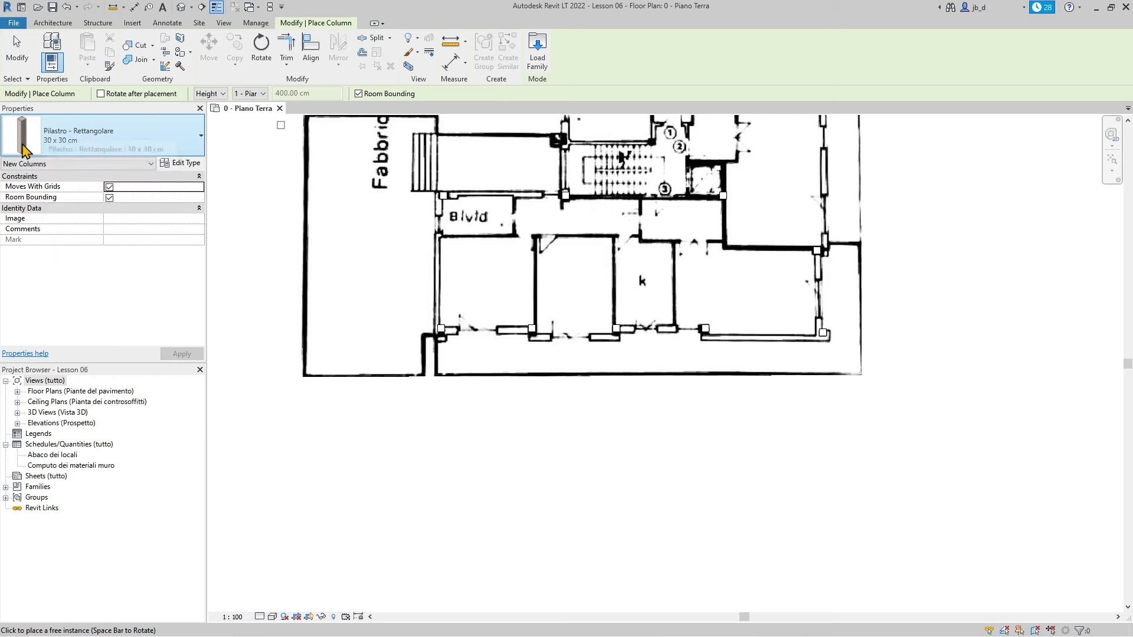
pyautogui.click(79, 127)
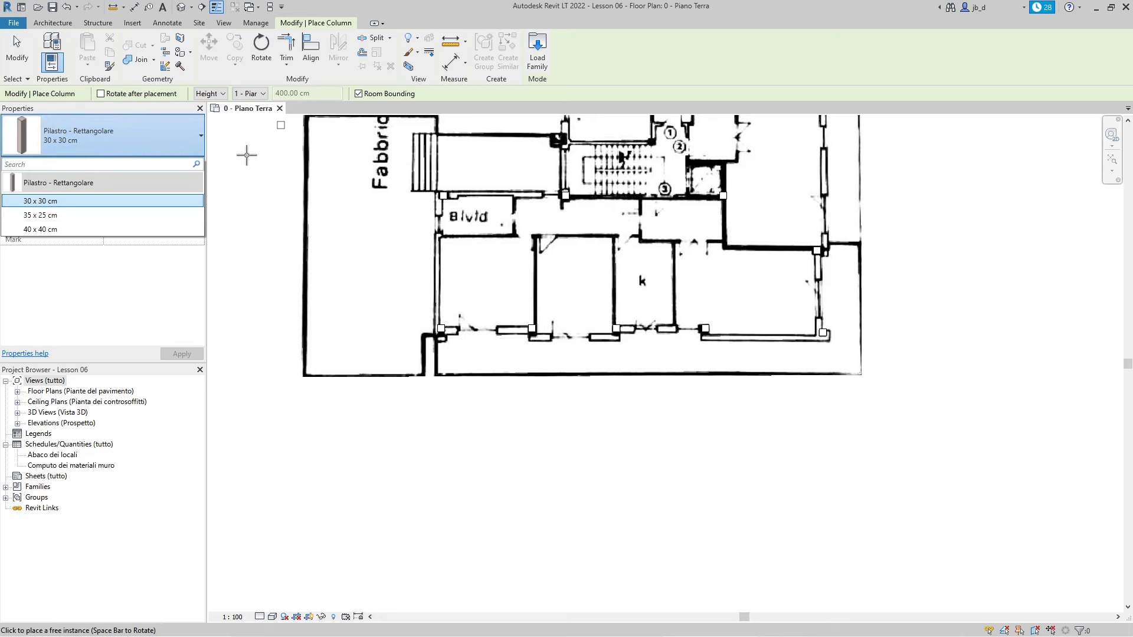
pyautogui.click(17, 50)
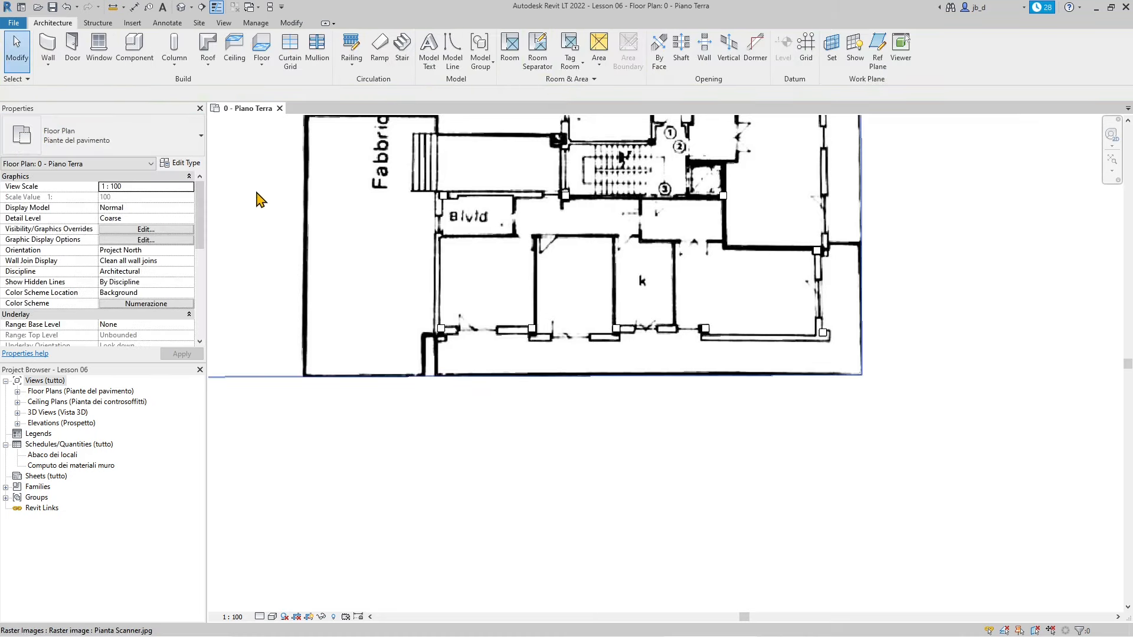
# Examine the properties of the column at the upper-left corner of the Blvld room, then clear the selection
pyautogui.click(257, 194)
pyautogui.scroll(5, 500, 305)
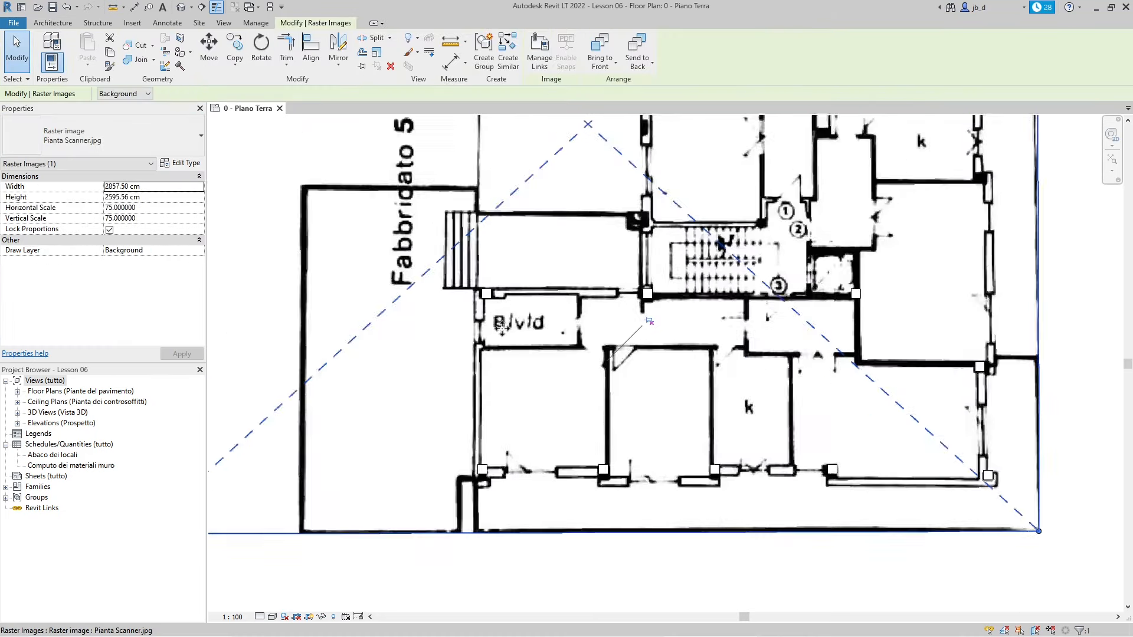
pyautogui.press('Escape')
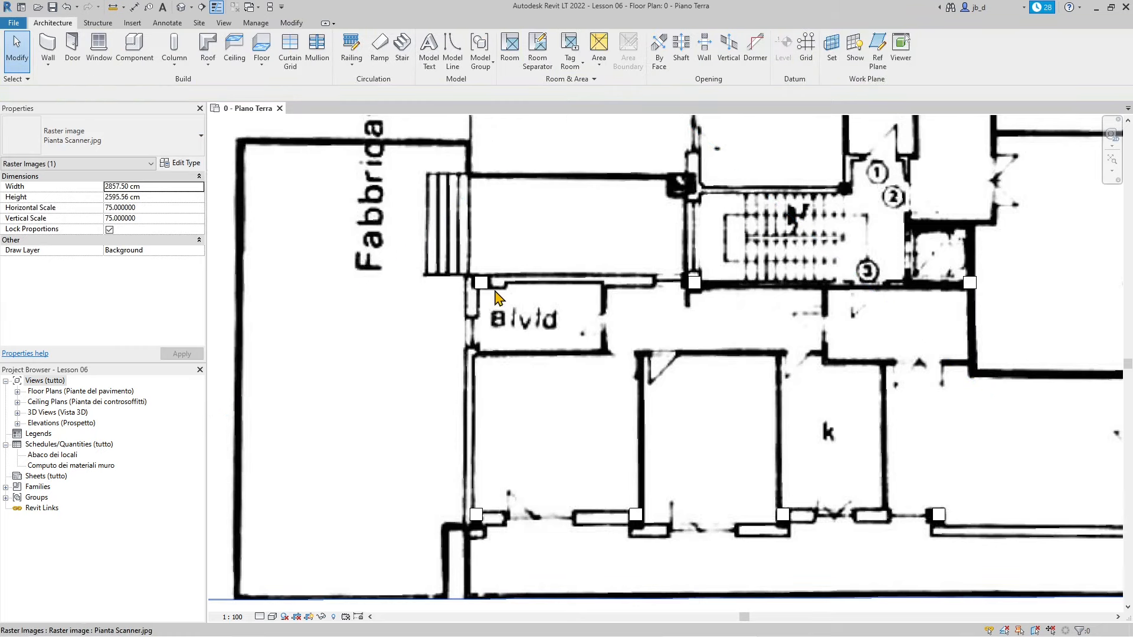
pyautogui.click(482, 285)
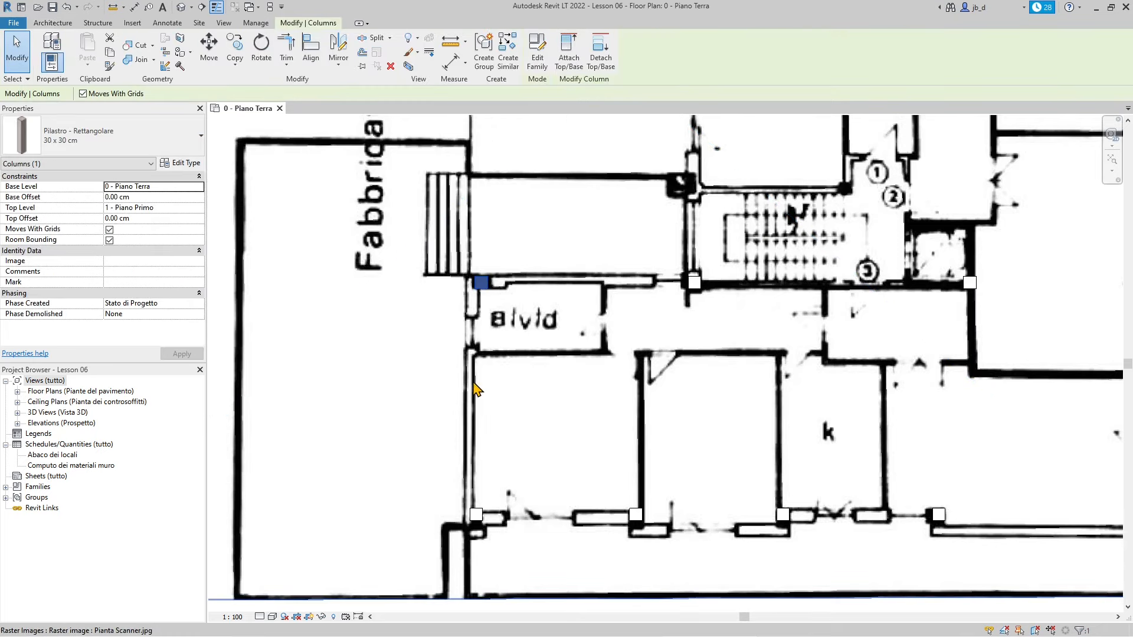
pyautogui.scroll(-2, 422, 386)
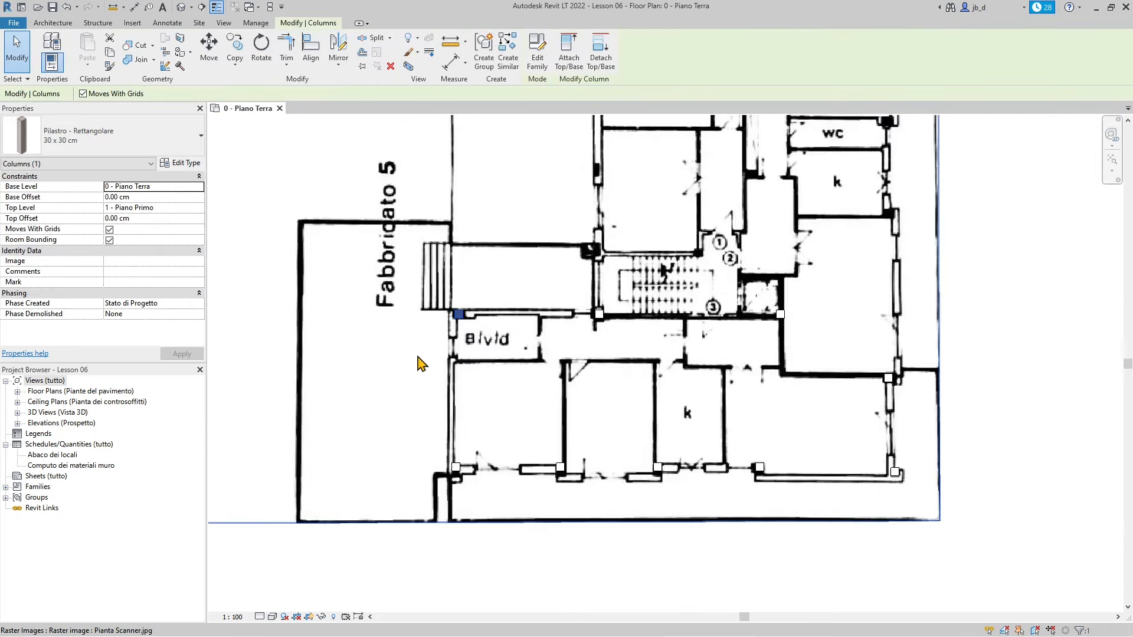
pyautogui.scroll(-2, 420, 360)
pyautogui.scroll(-2, 625, 380)
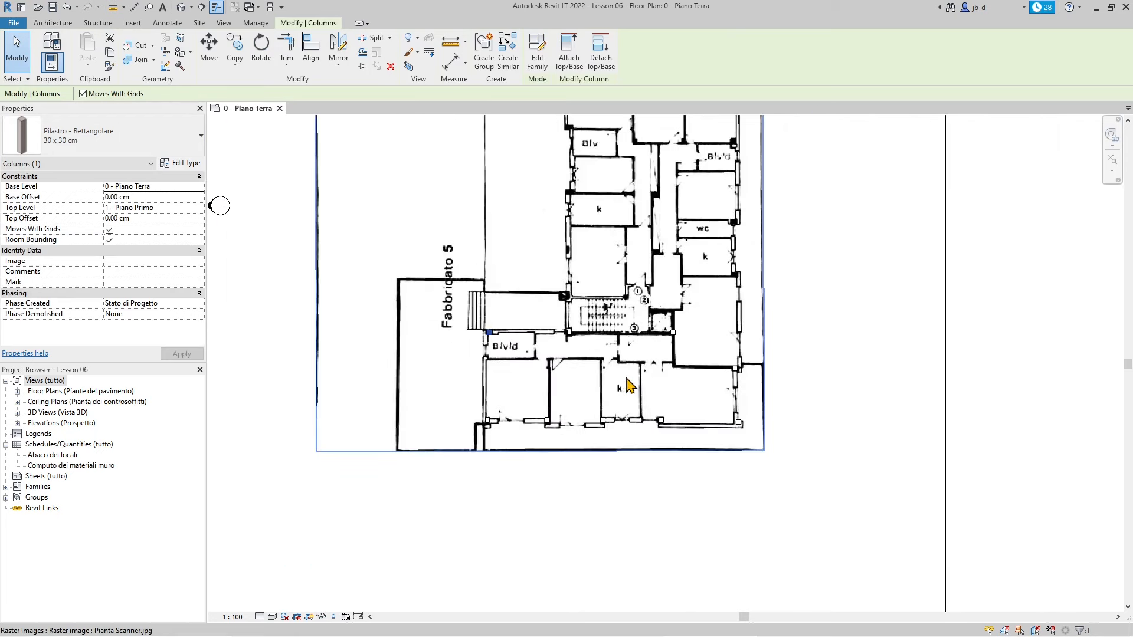
pyautogui.scroll(-1, 642, 393)
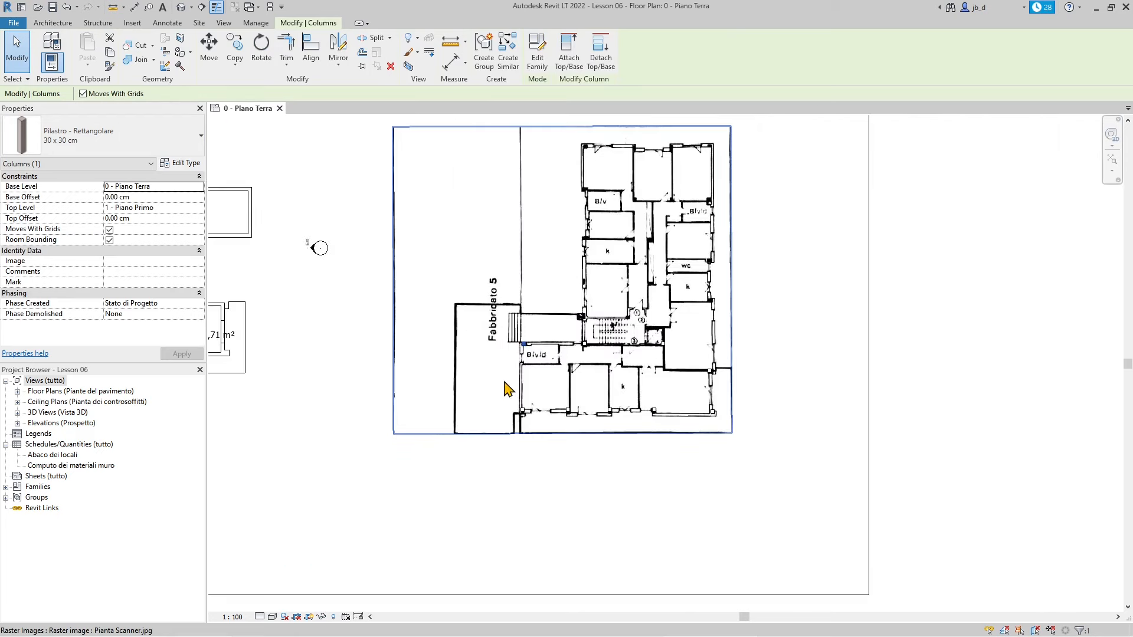
pyautogui.click(880, 359)
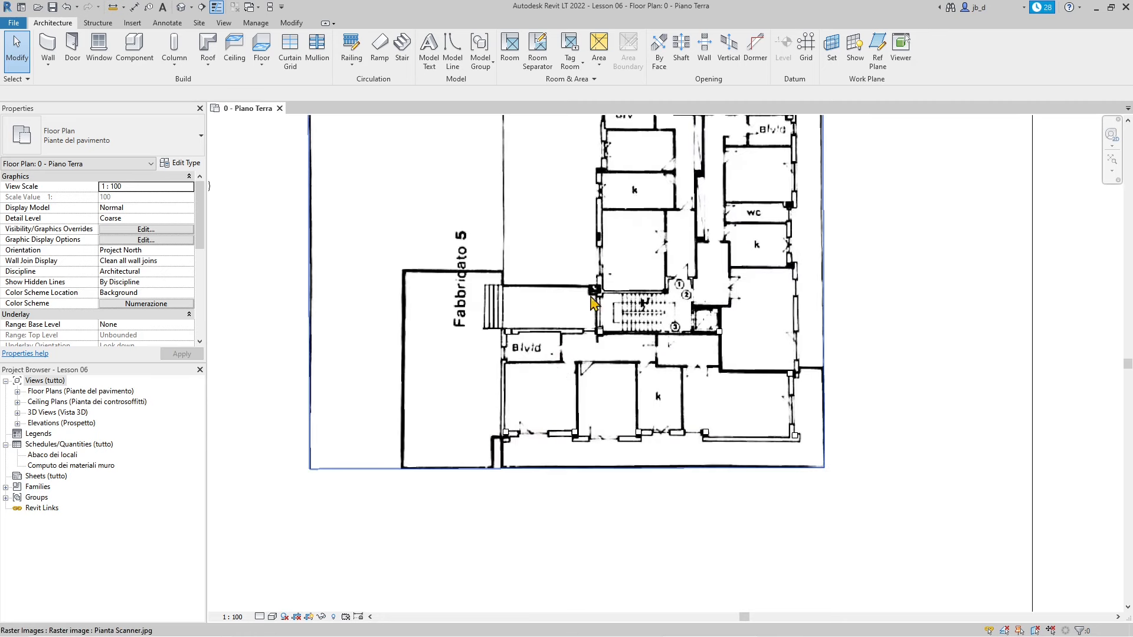
pyautogui.scroll(-2, 593, 302)
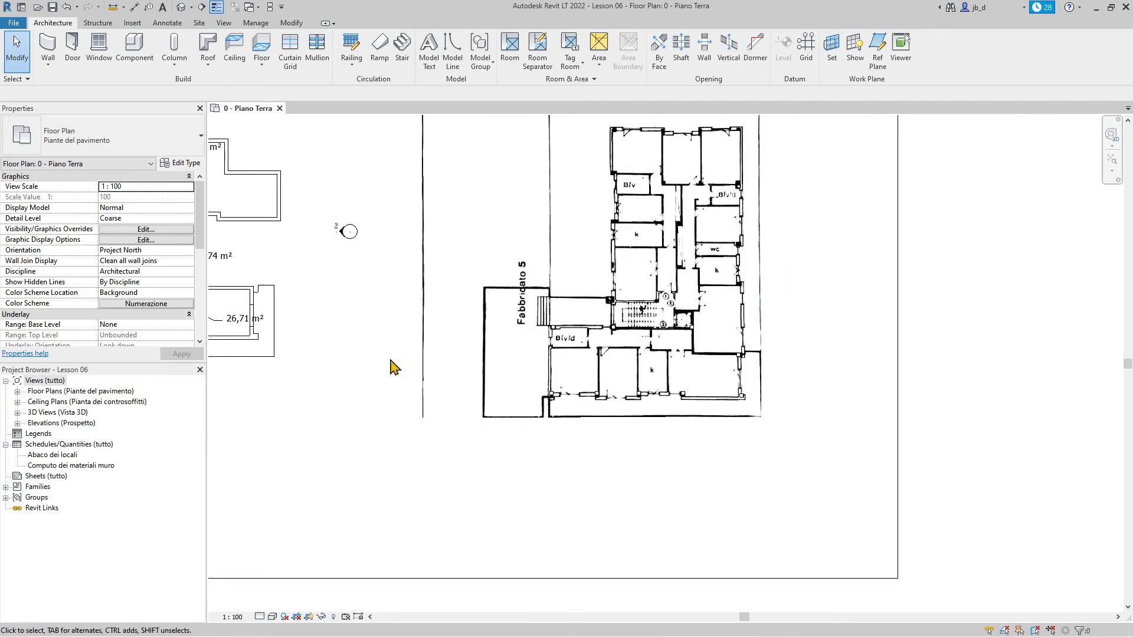
# Open the {3D} view and look over the model for the placed columns
pyautogui.click(17, 392)
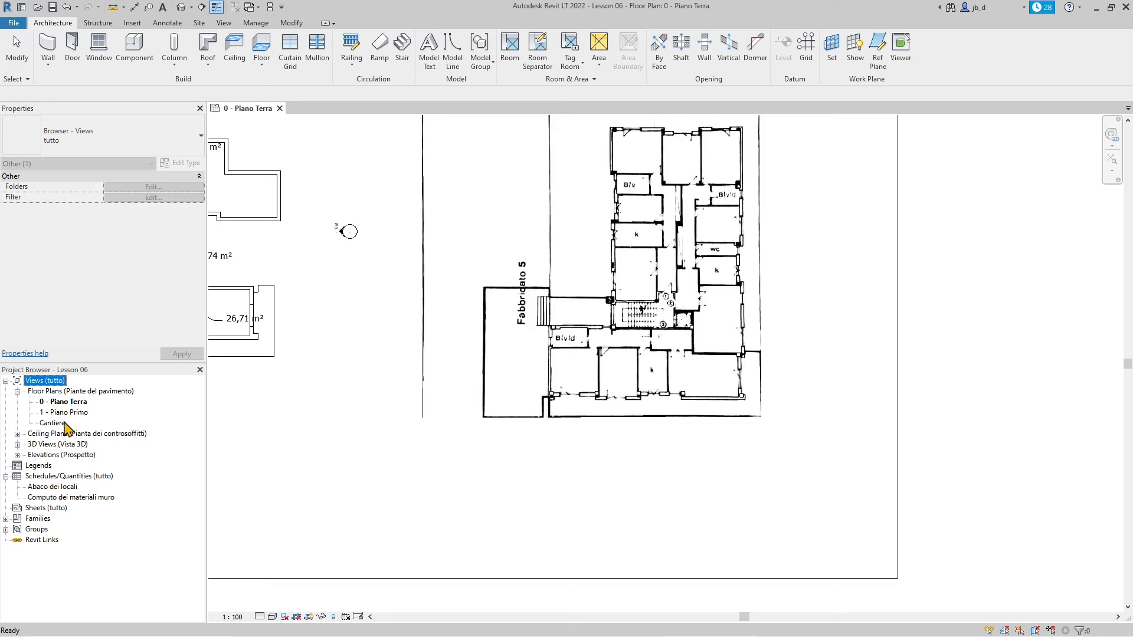
pyautogui.click(17, 443)
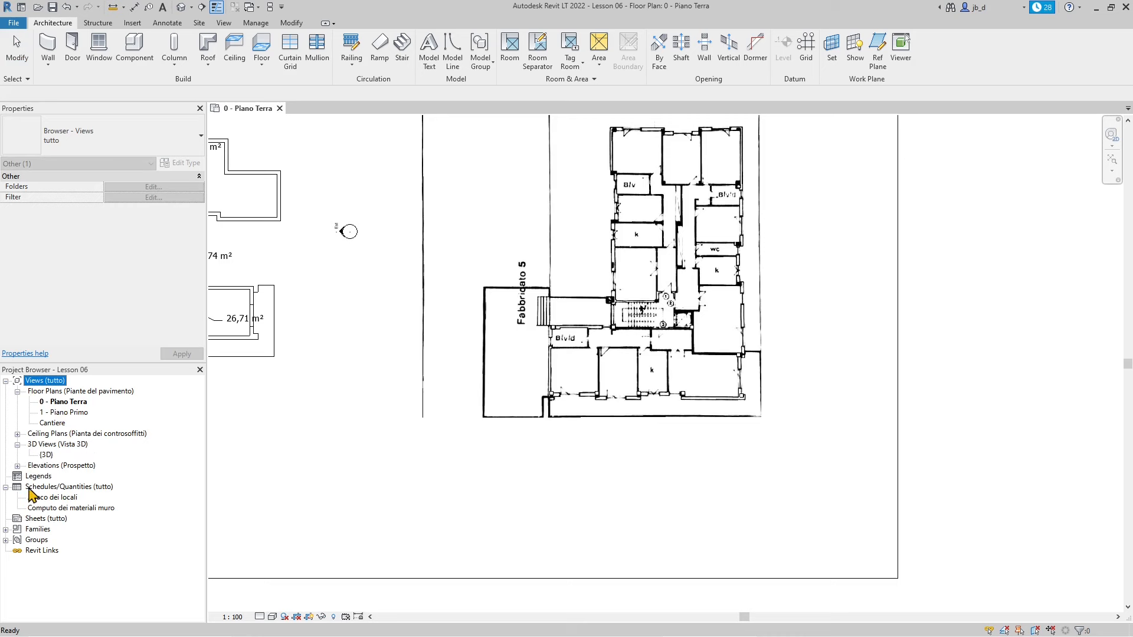
pyautogui.doubleClick(47, 454)
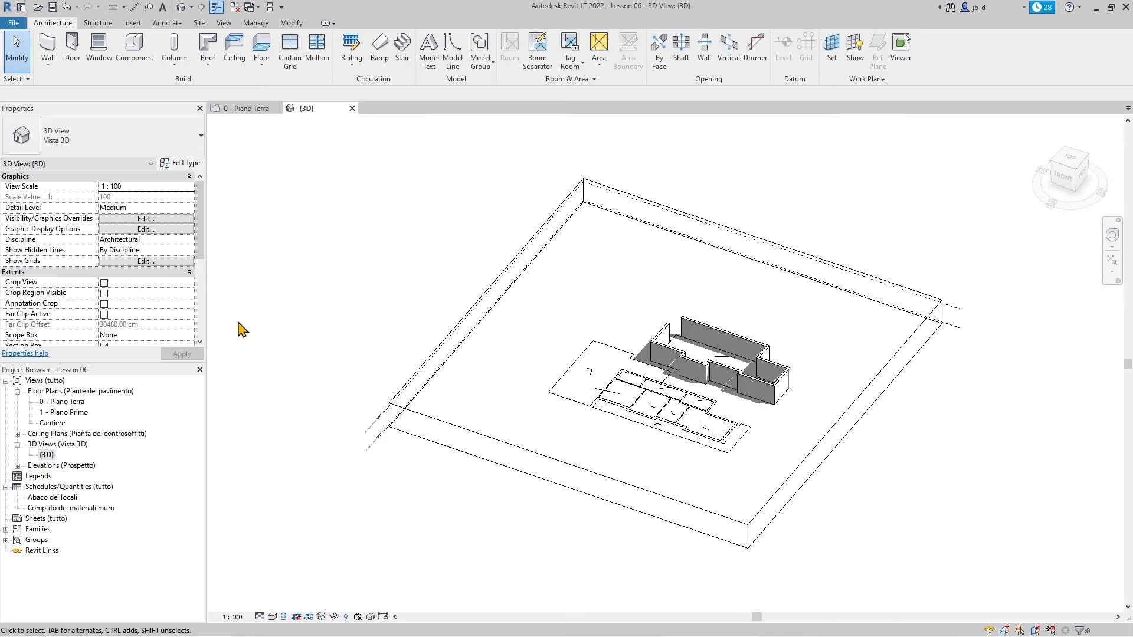
pyautogui.scroll(-2, 237, 321)
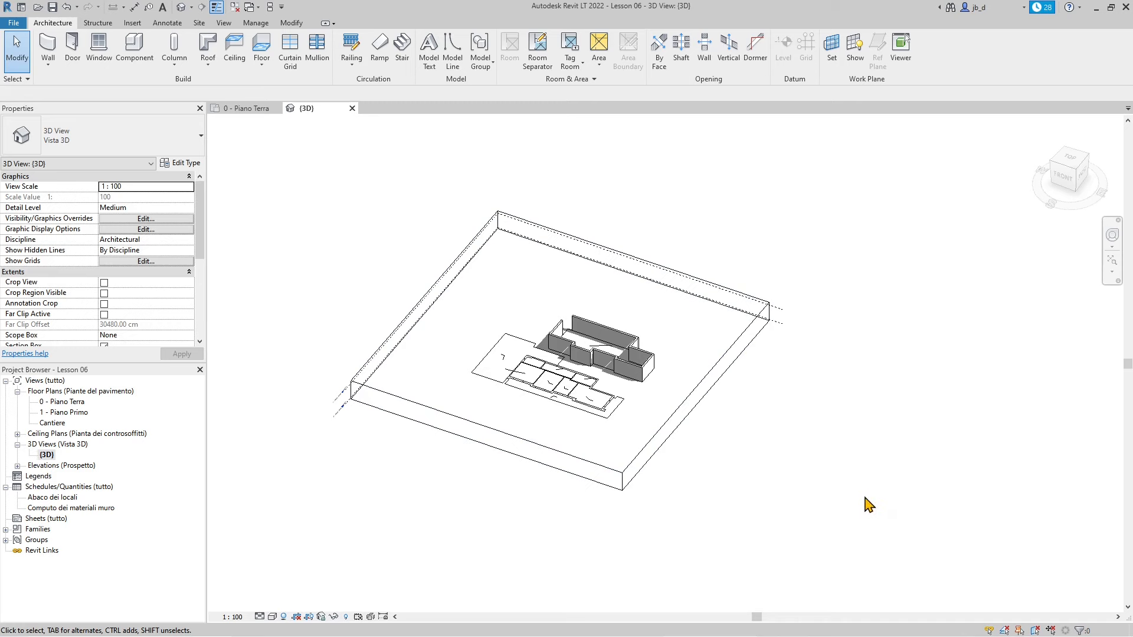
pyautogui.scroll(-2, 670, 253)
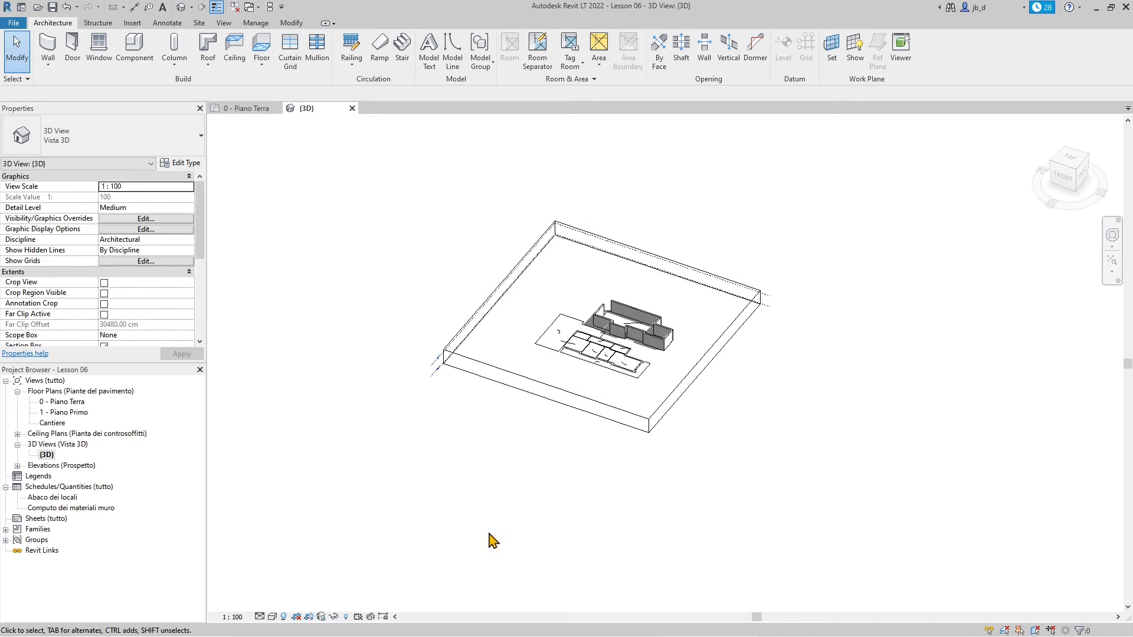
pyautogui.scroll(1, 422, 429)
pyautogui.scroll(-2, 417, 432)
pyautogui.scroll(2, 660, 390)
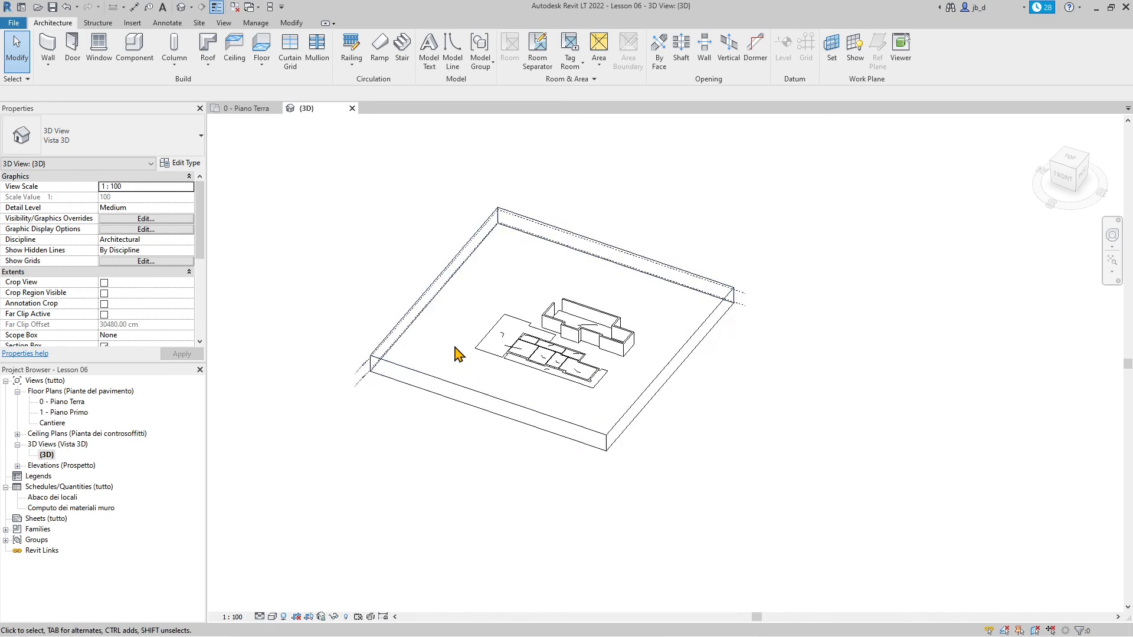
pyautogui.scroll(1, 458, 354)
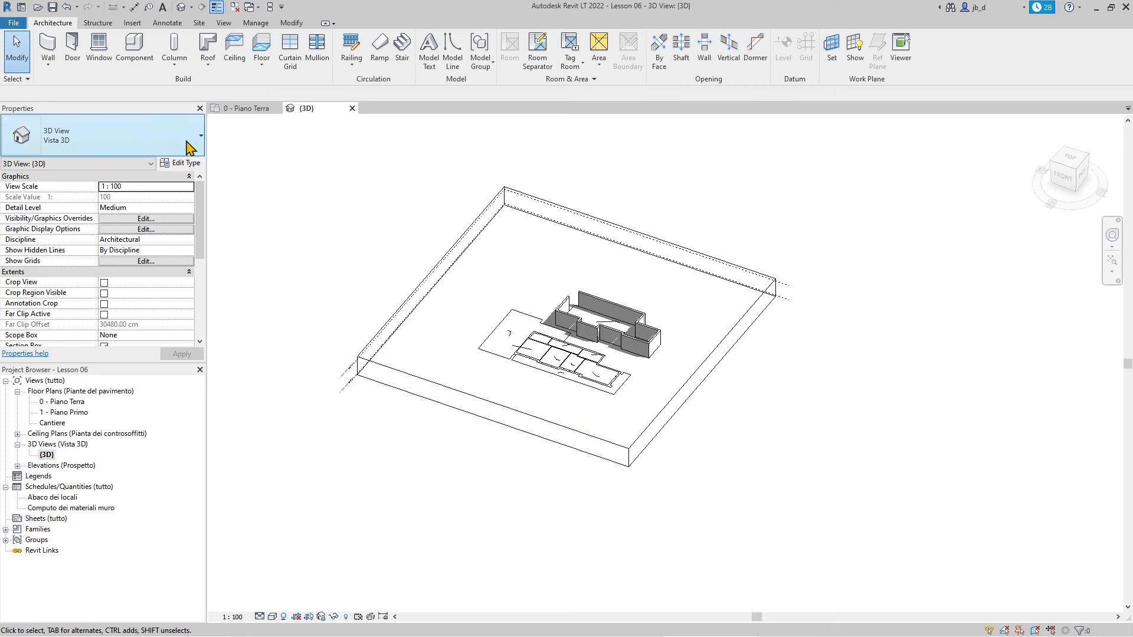
# Place a 30 x 30 cm architectural column outside the section box, about 2800 cm and 2200 cm from the existing walls, and end the command
pyautogui.click(184, 71)
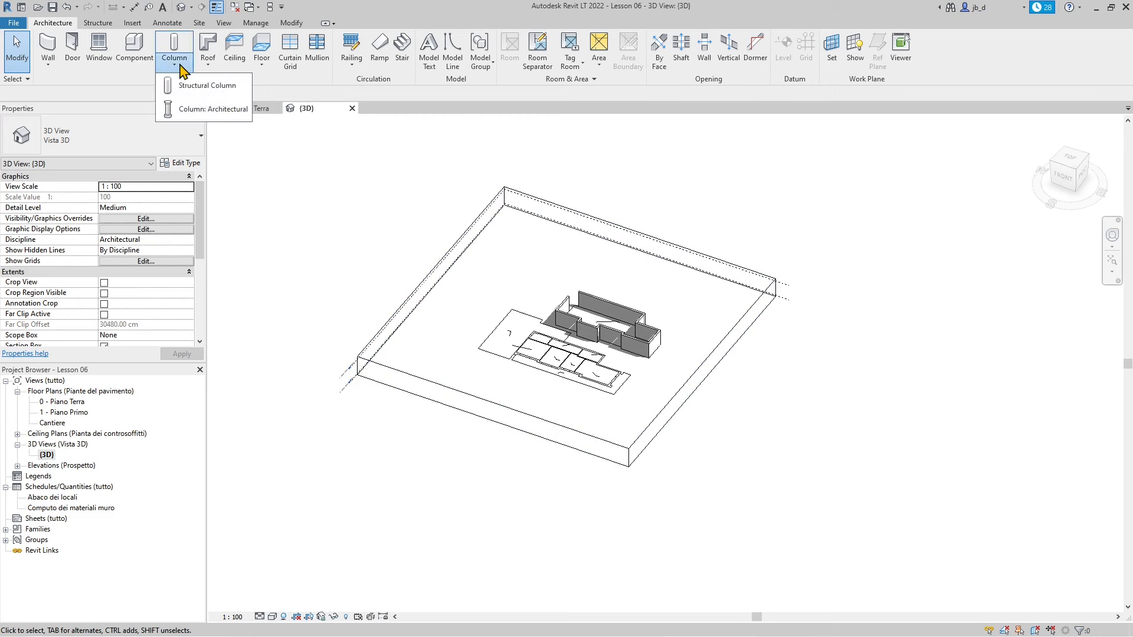
pyautogui.click(185, 112)
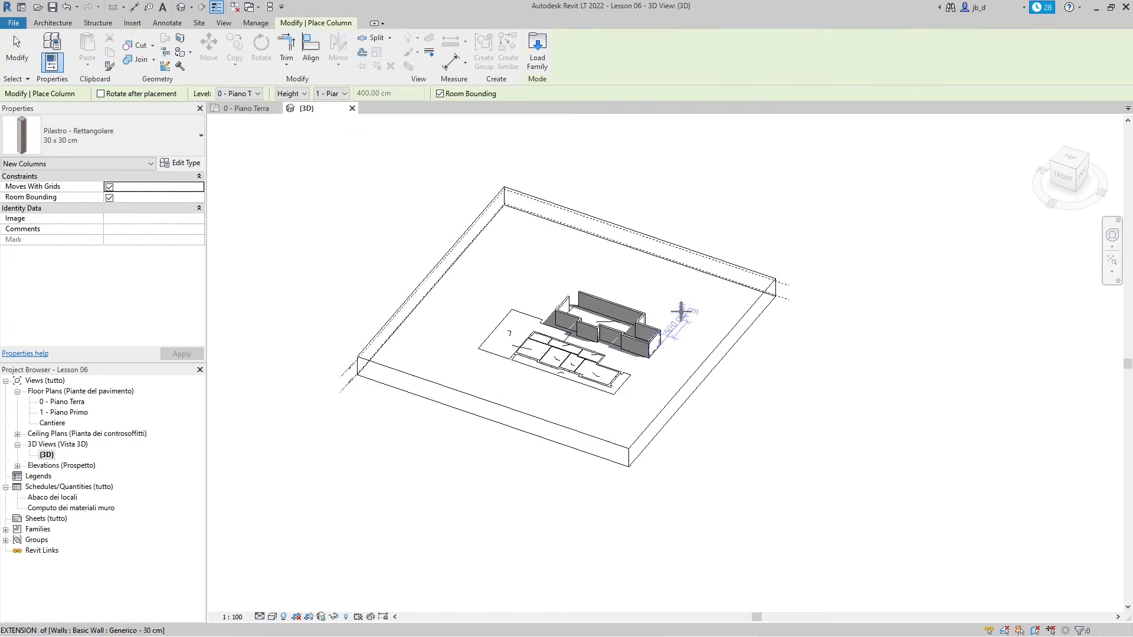
pyautogui.click(868, 322)
pyautogui.moveTo(798, 162); pyautogui.dragTo(717, 141)
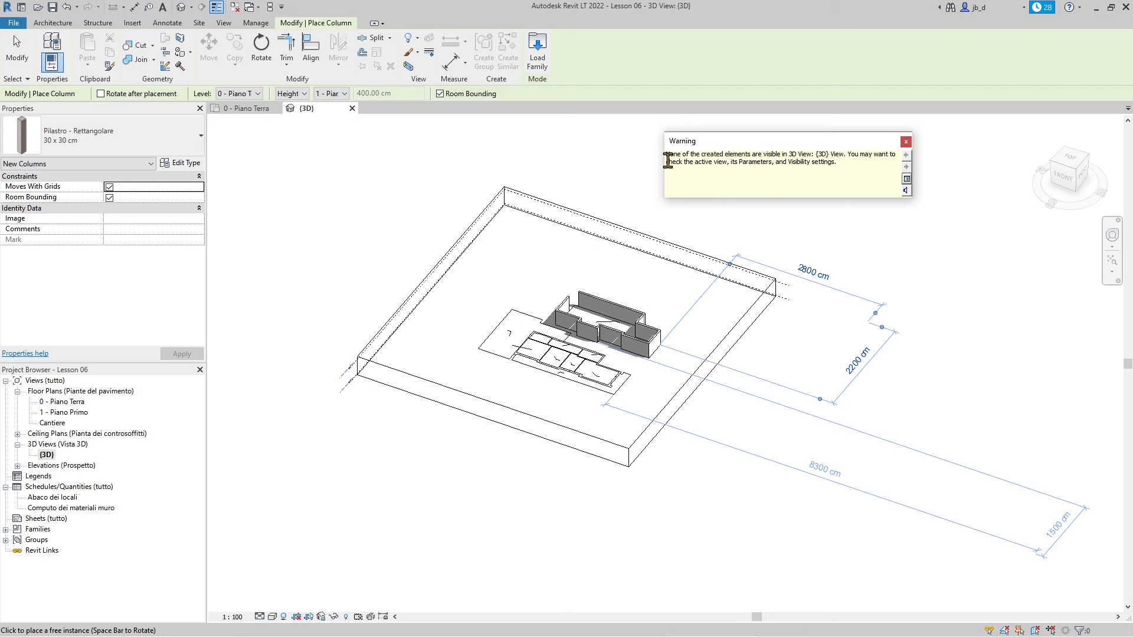
pyautogui.moveTo(667, 161); pyautogui.dragTo(808, 162)
pyautogui.click(906, 143)
pyautogui.click(17, 52)
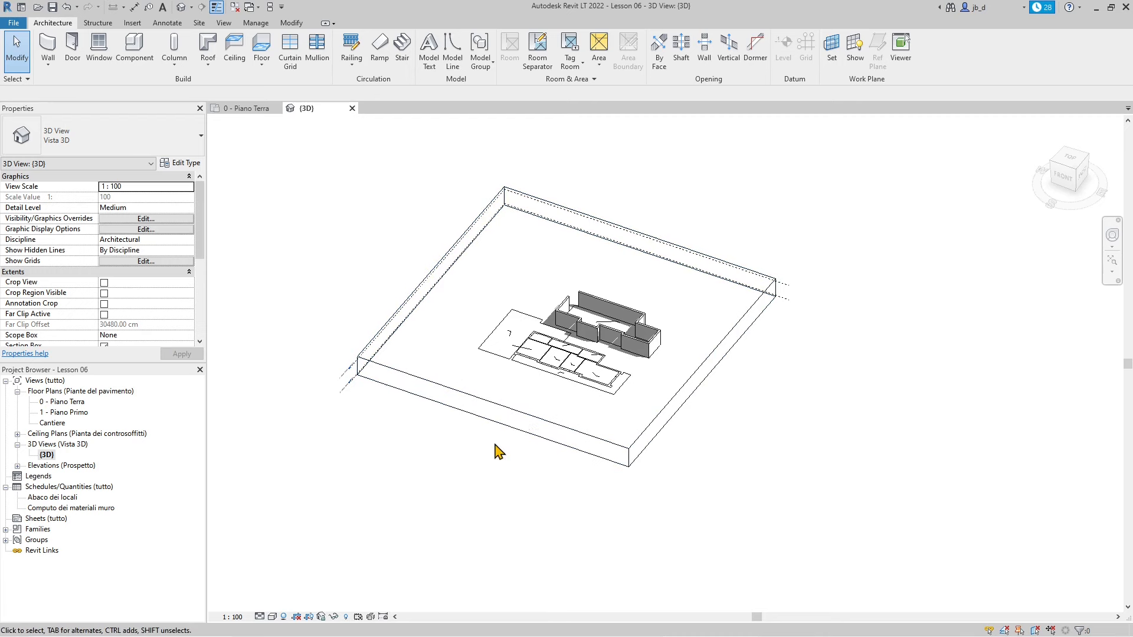
# Shrink the section box by pulling its four sides in closer around the existing building
pyautogui.click(452, 386)
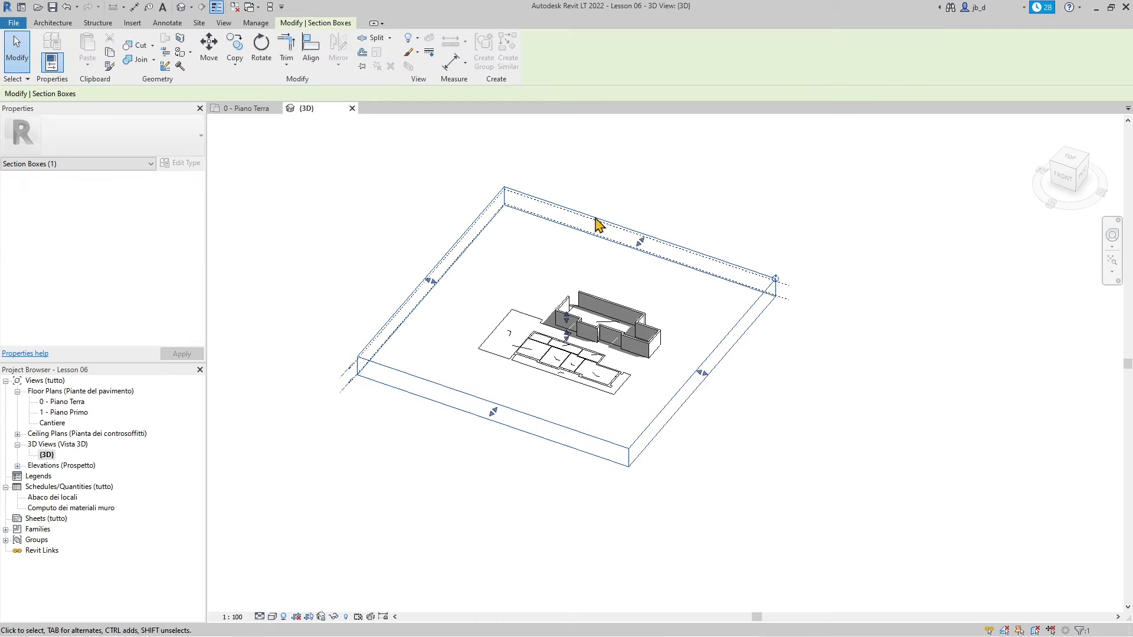
pyautogui.moveTo(431, 281); pyautogui.dragTo(488, 300)
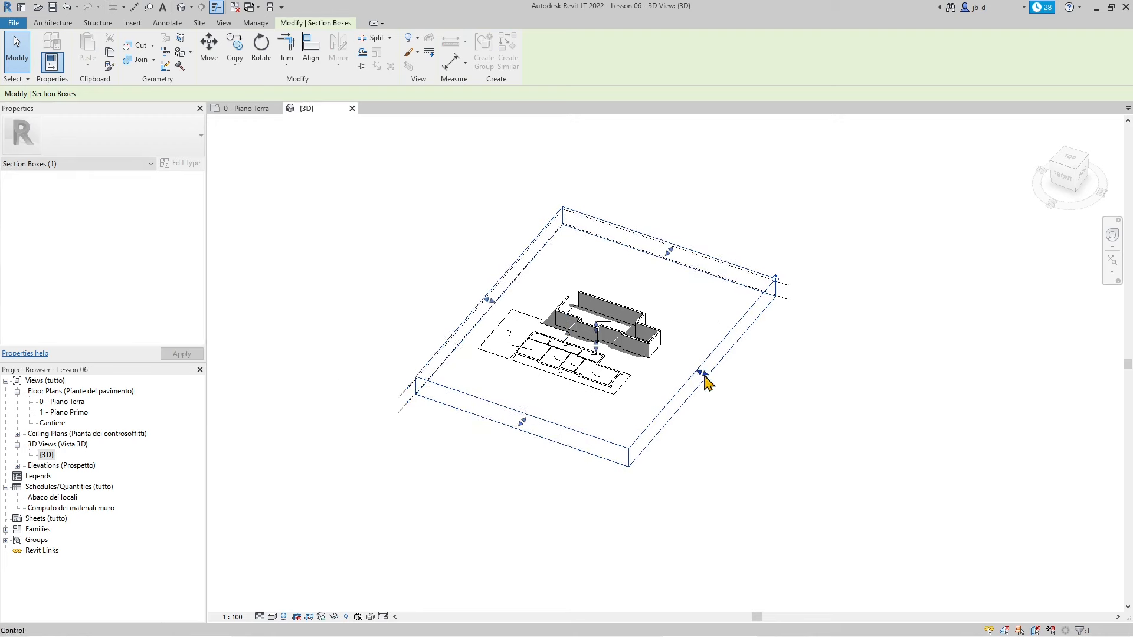
pyautogui.moveTo(704, 376); pyautogui.dragTo(667, 362)
pyautogui.moveTo(653, 247); pyautogui.dragTo(621, 282)
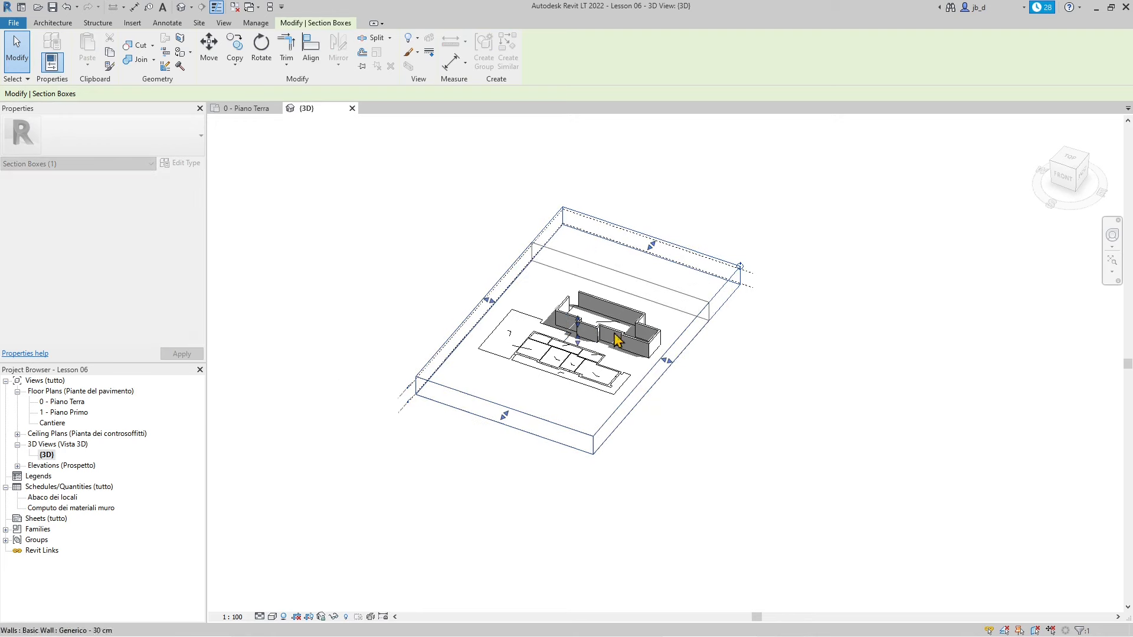
pyautogui.moveTo(505, 416); pyautogui.dragTo(534, 403)
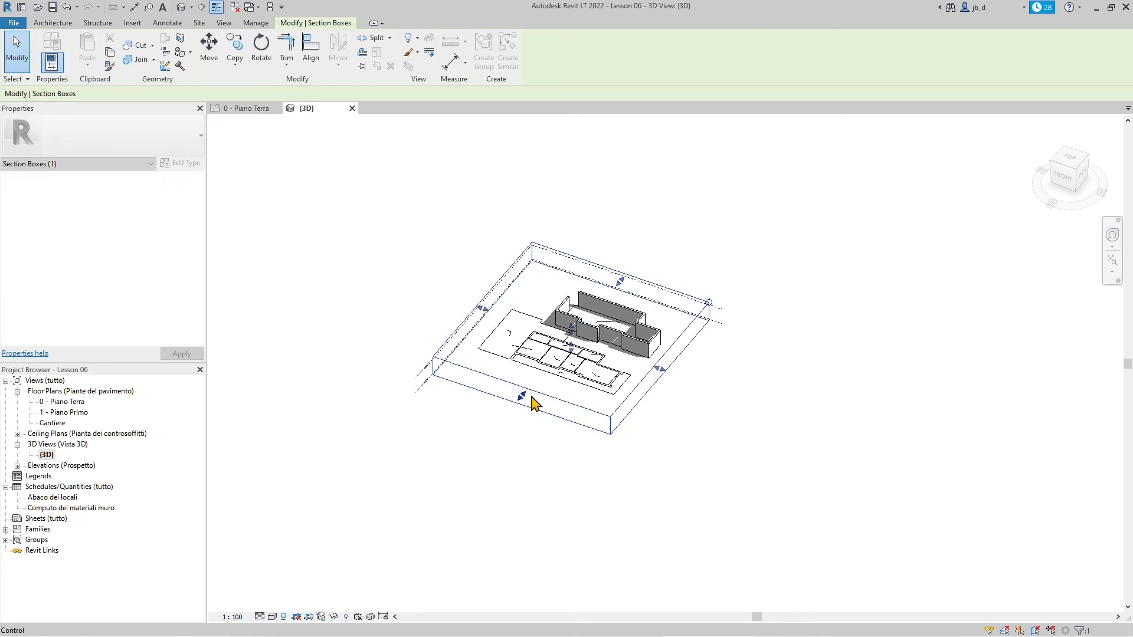
pyautogui.click(393, 254)
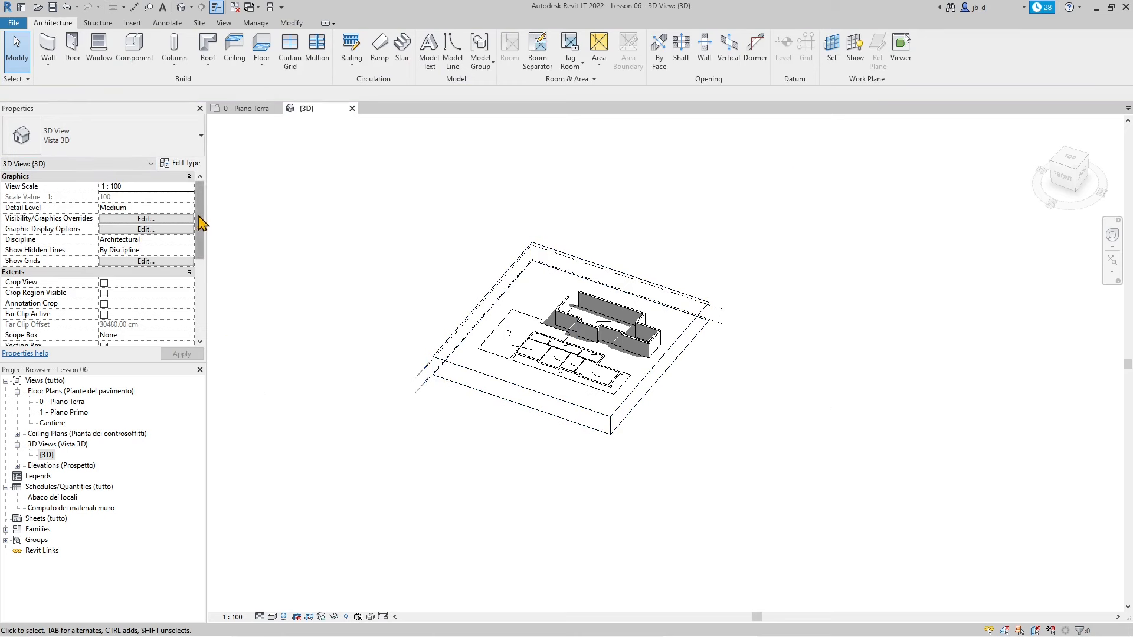
# Turn off the section box of the {3D} view and apply the change
pyautogui.moveTo(200, 223); pyautogui.dragTo(203, 265)
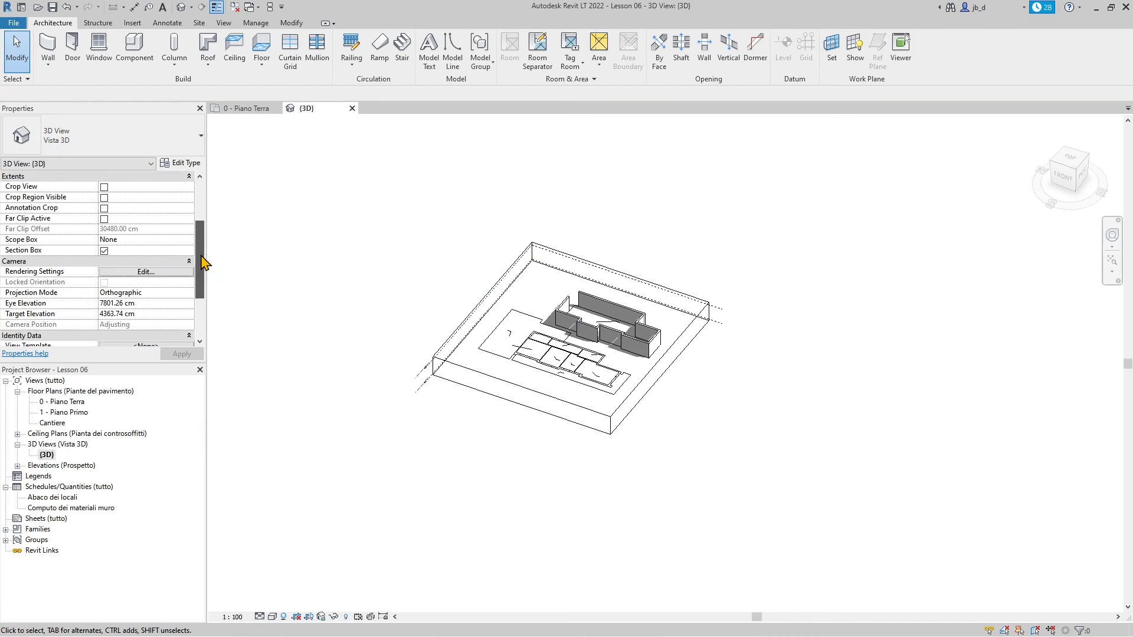
pyautogui.click(104, 251)
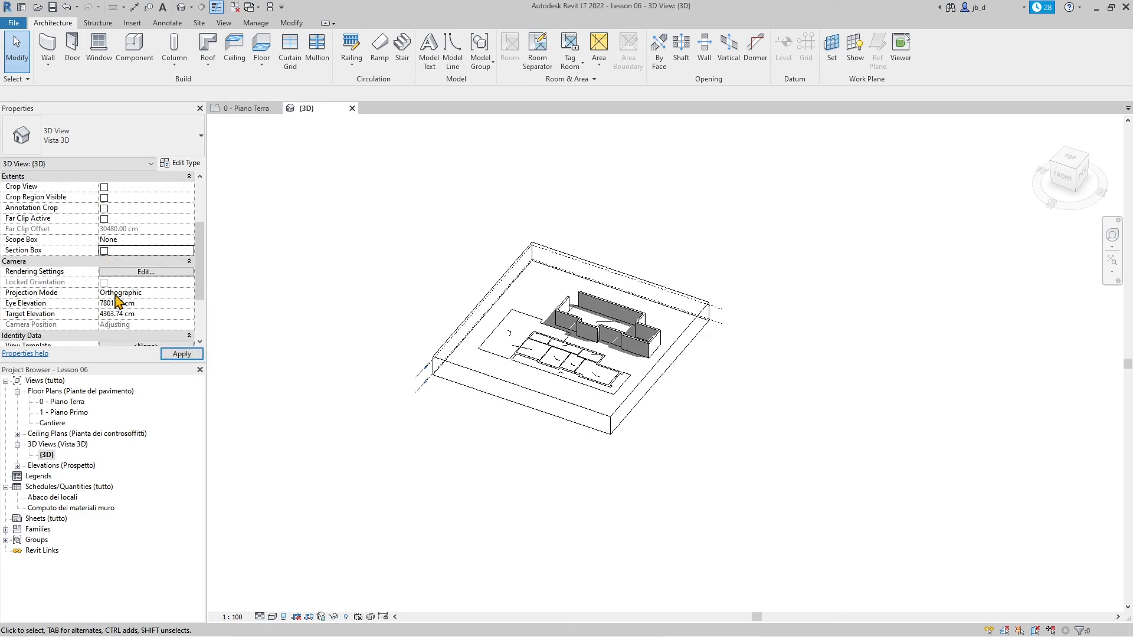
pyautogui.click(181, 354)
pyautogui.scroll(-1, 304, 311)
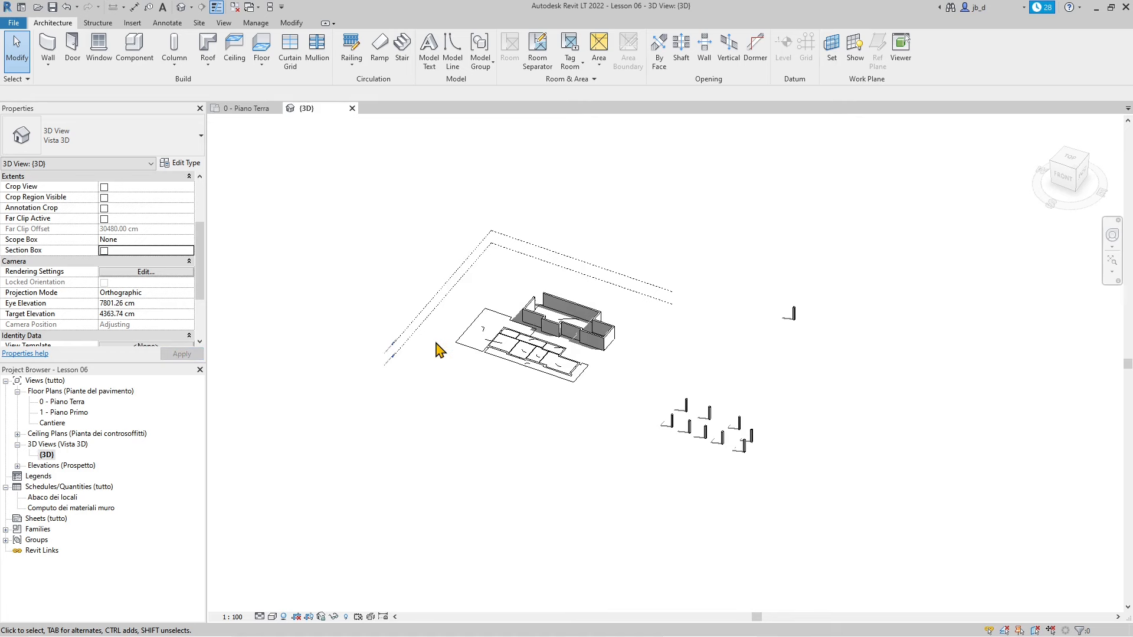
# Select the cluster of columns traced from the plan, clear the selection, and select only the isolated column beyond the building
pyautogui.moveTo(657, 377); pyautogui.dragTo(810, 497)
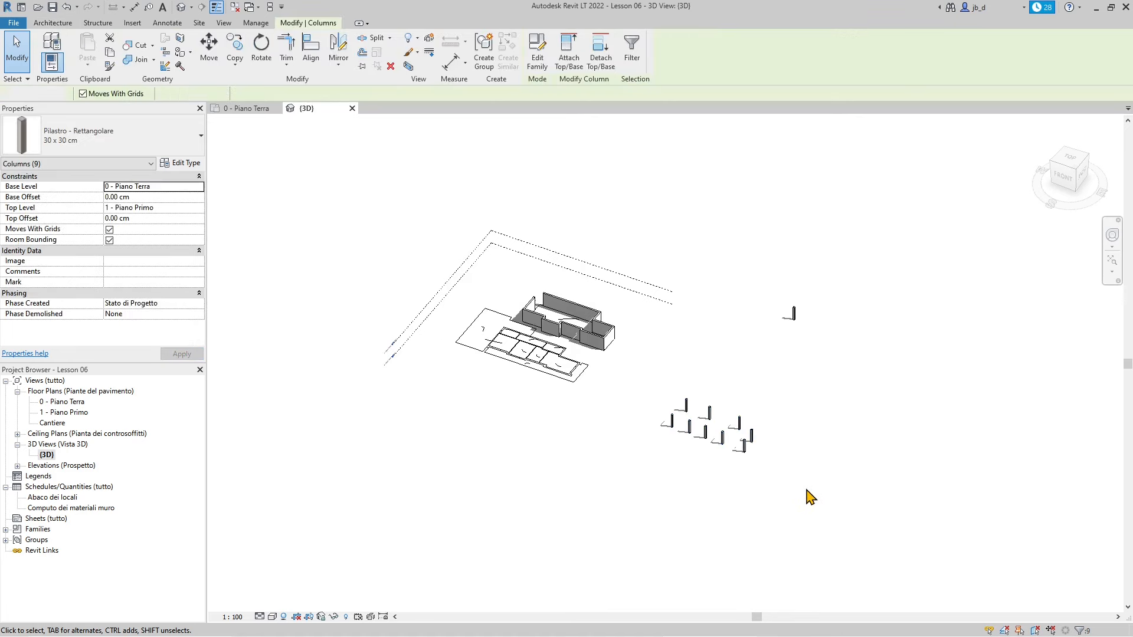
pyautogui.press('Escape')
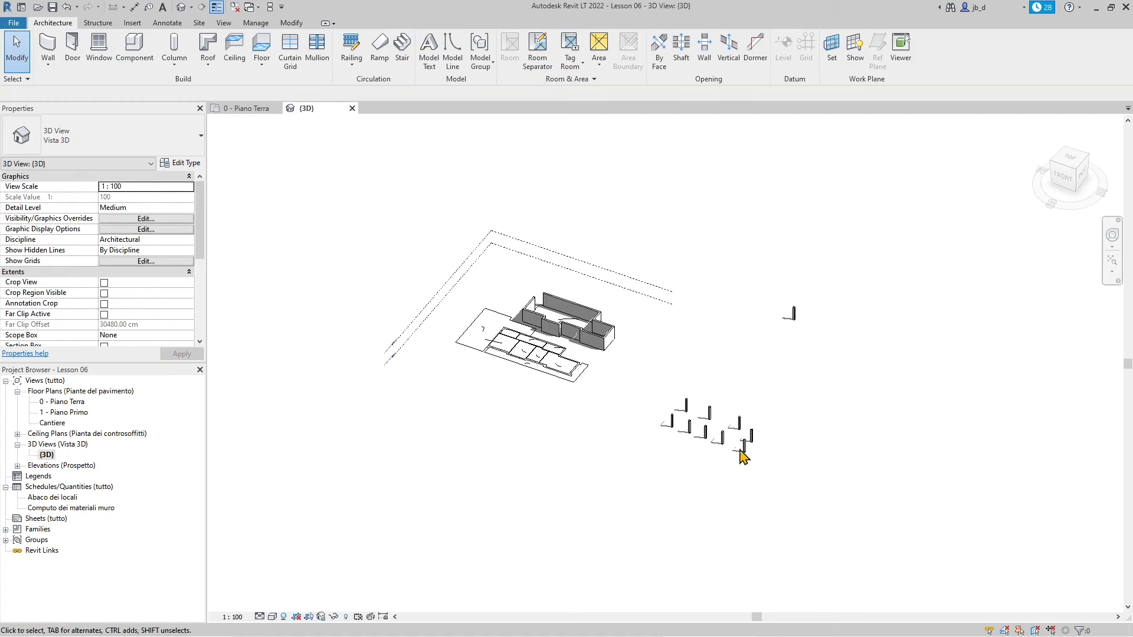
pyautogui.moveTo(769, 268); pyautogui.dragTo(866, 352)
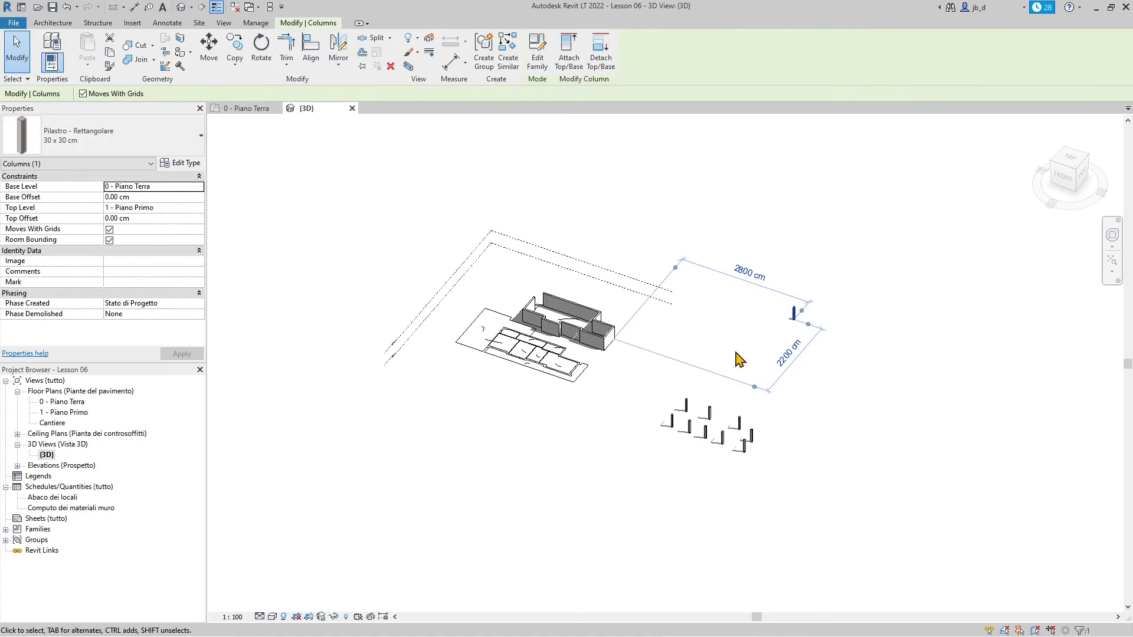
# Delete the isolated column standing beyond the building
pyautogui.press('Escape')
pyautogui.scroll(2, 676, 404)
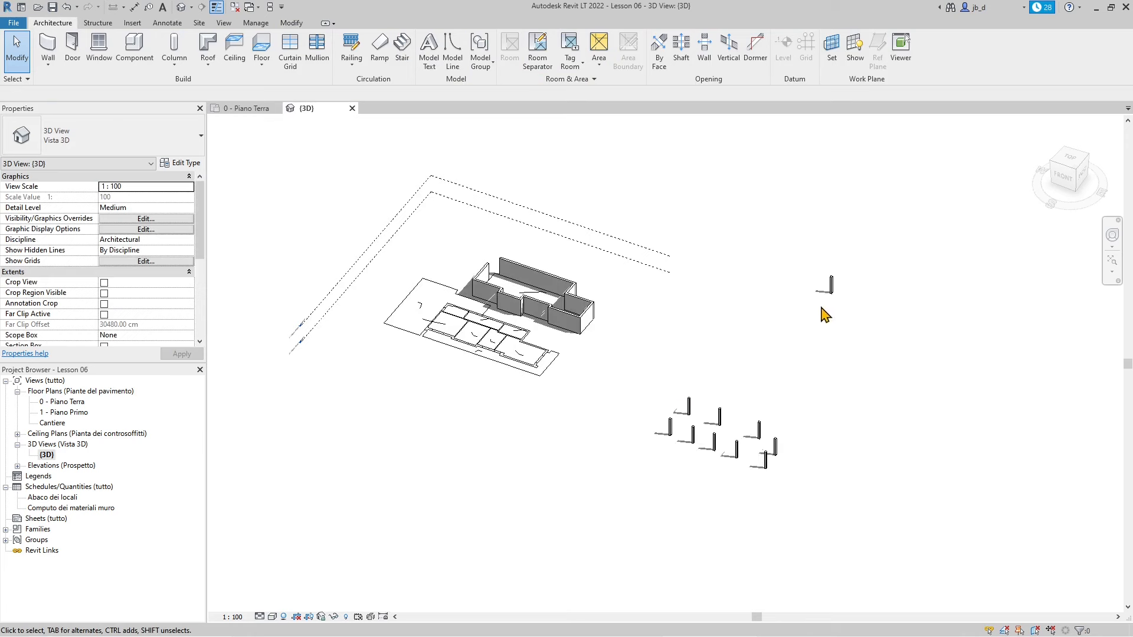
pyautogui.click(832, 289)
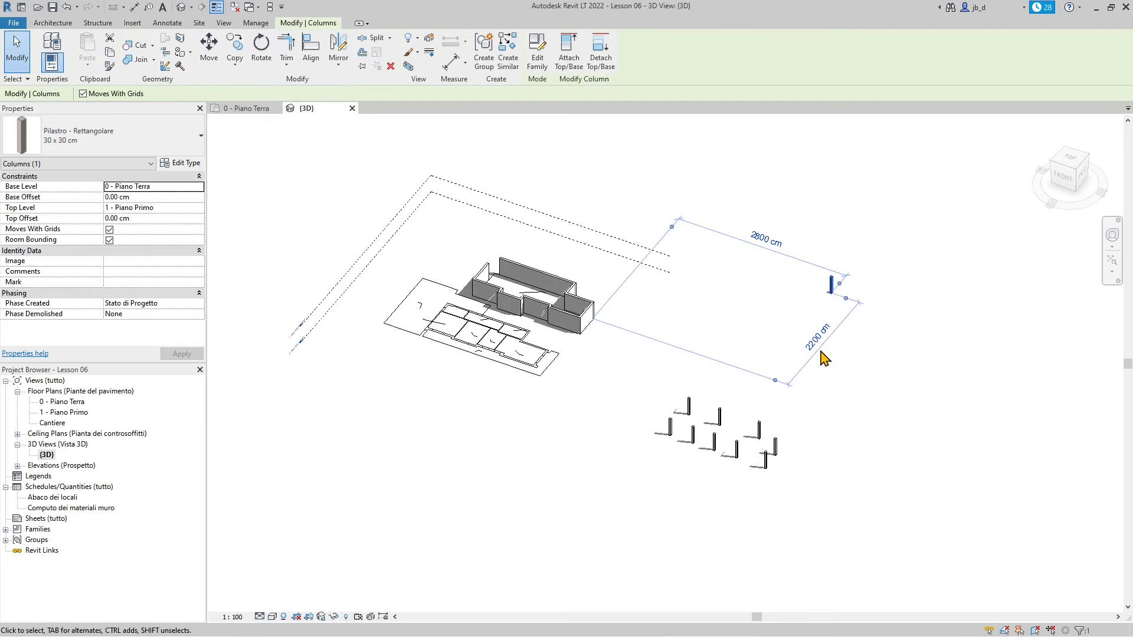
pyautogui.press('Delete')
pyautogui.scroll(-1, 795, 292)
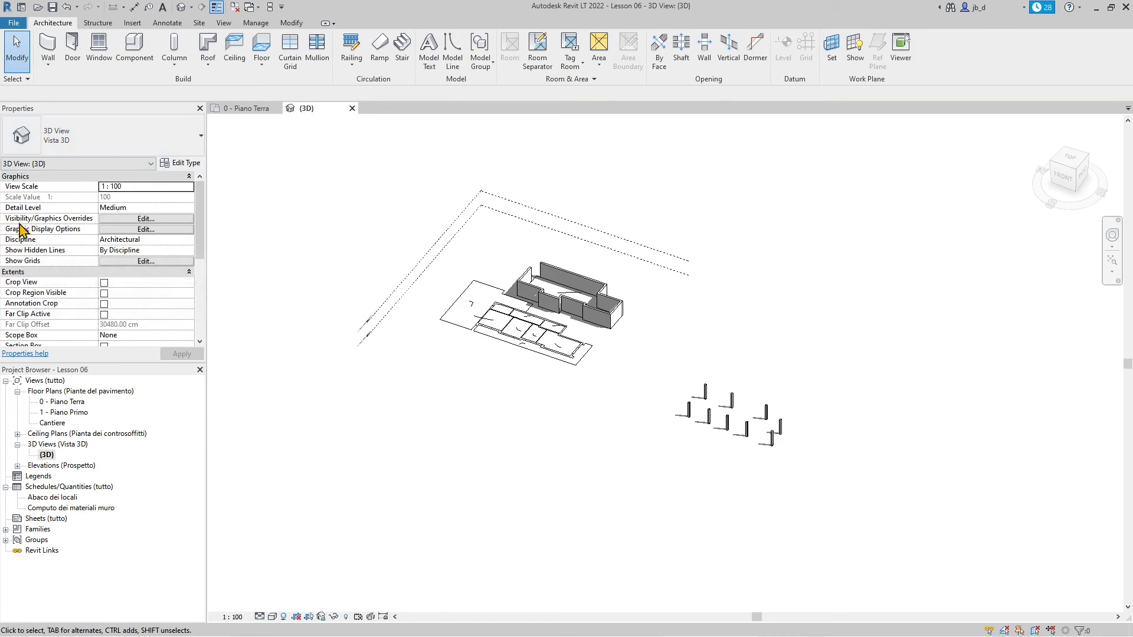
# Hide the Columns category in the visibility/graphic overrides of the {3D} view and apply the change
pyautogui.click(161, 219)
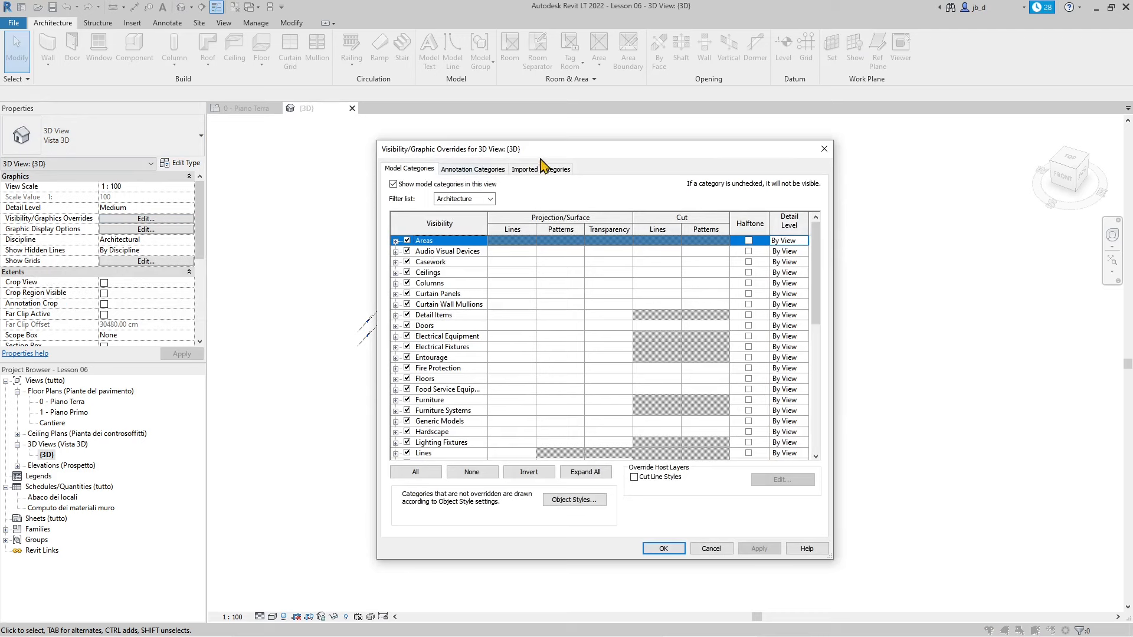
pyautogui.moveTo(540, 158)
pyautogui.mouseDown()
pyautogui.moveTo(576, 171)
pyautogui.moveTo(558, 160)
pyautogui.mouseUp()
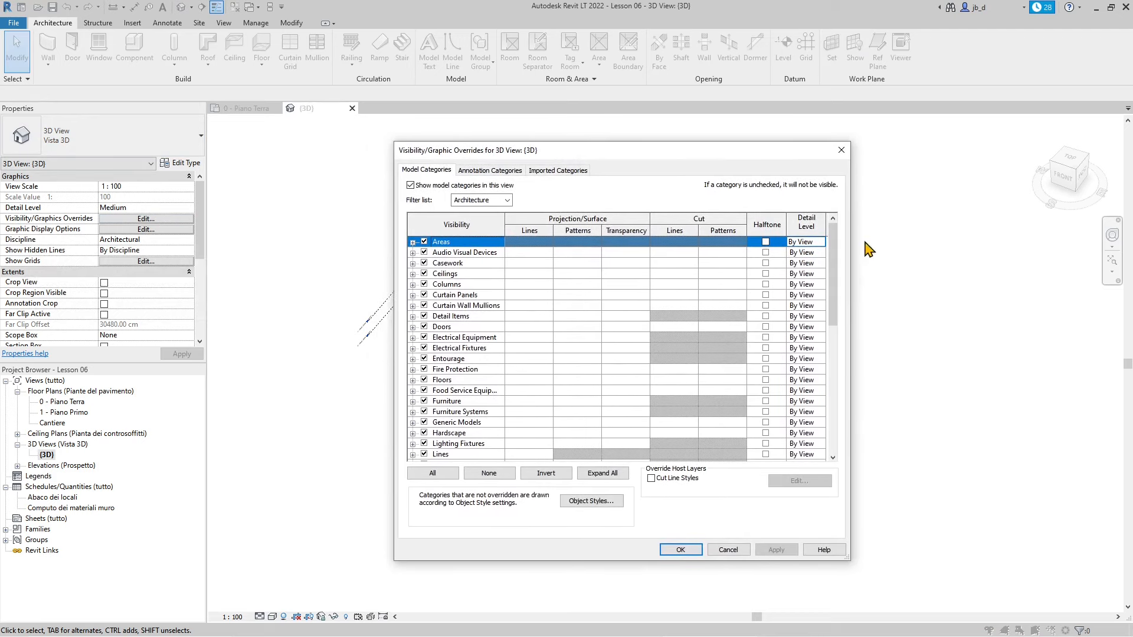
pyautogui.moveTo(835, 240)
pyautogui.mouseDown()
pyautogui.moveTo(834, 277)
pyautogui.moveTo(835, 239)
pyautogui.mouseUp()
pyautogui.moveTo(834, 289)
pyautogui.mouseDown()
pyautogui.moveTo(845, 422)
pyautogui.moveTo(822, 298)
pyautogui.mouseUp()
pyautogui.click(424, 285)
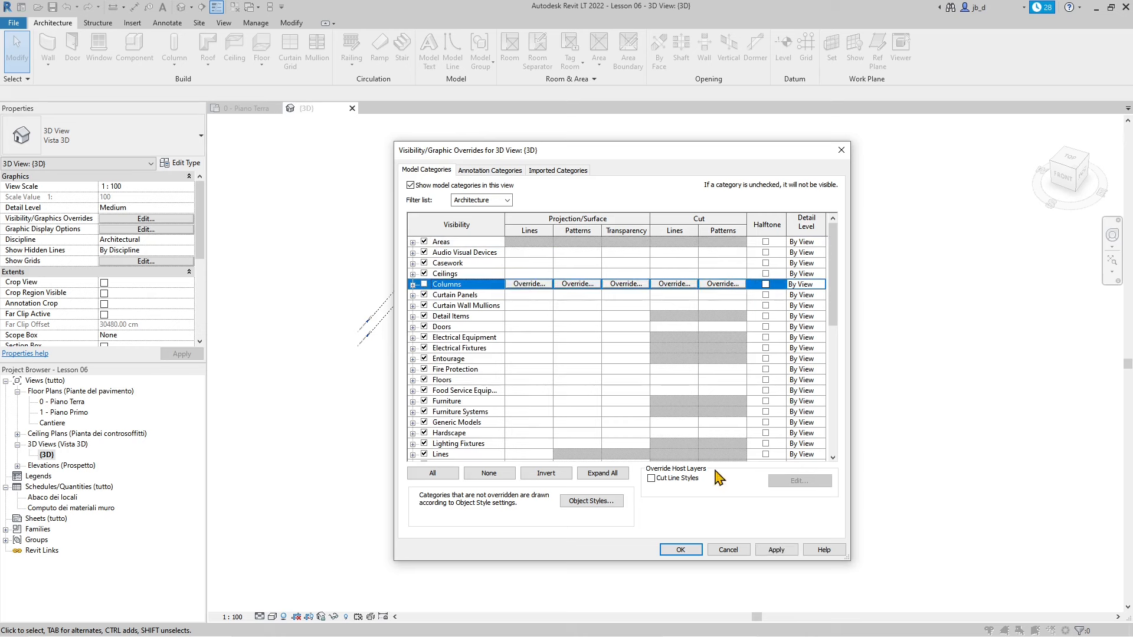
pyautogui.click(775, 549)
pyautogui.click(685, 550)
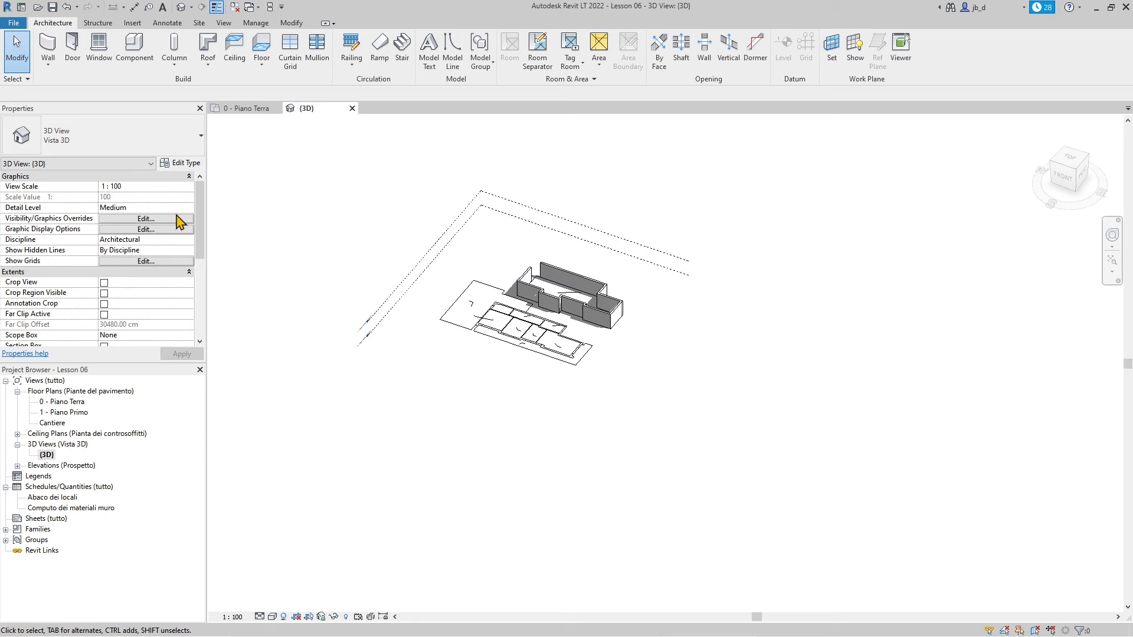
# Make the Columns category visible again in the {3D} view's visibility/graphic overrides and apply the change
pyautogui.click(146, 218)
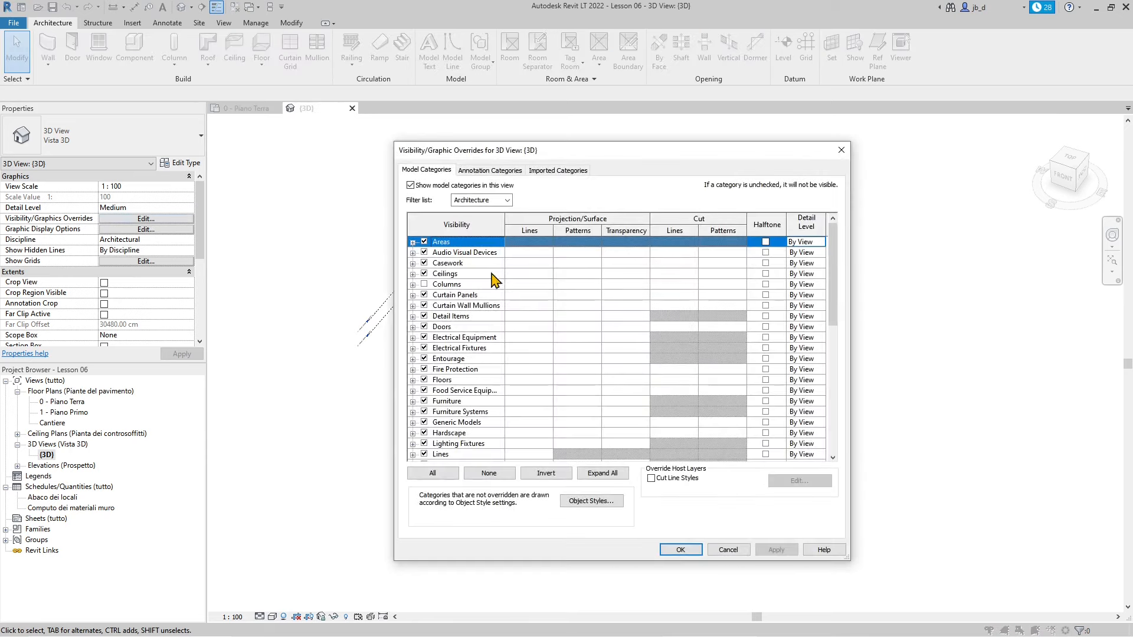
pyautogui.click(424, 285)
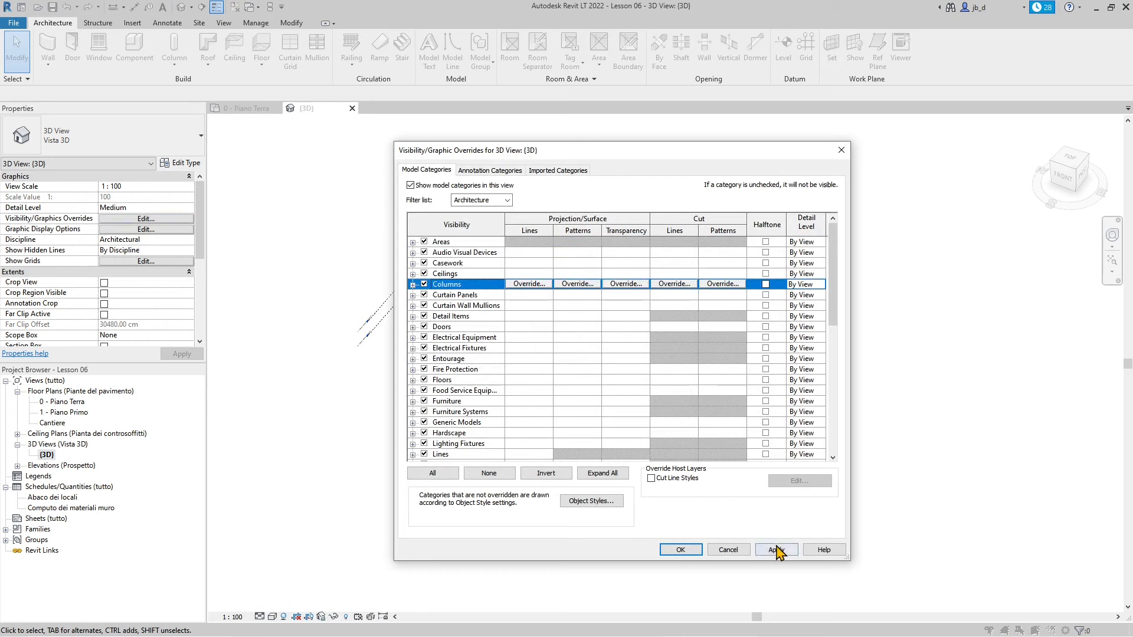
pyautogui.click(776, 550)
pyautogui.click(681, 550)
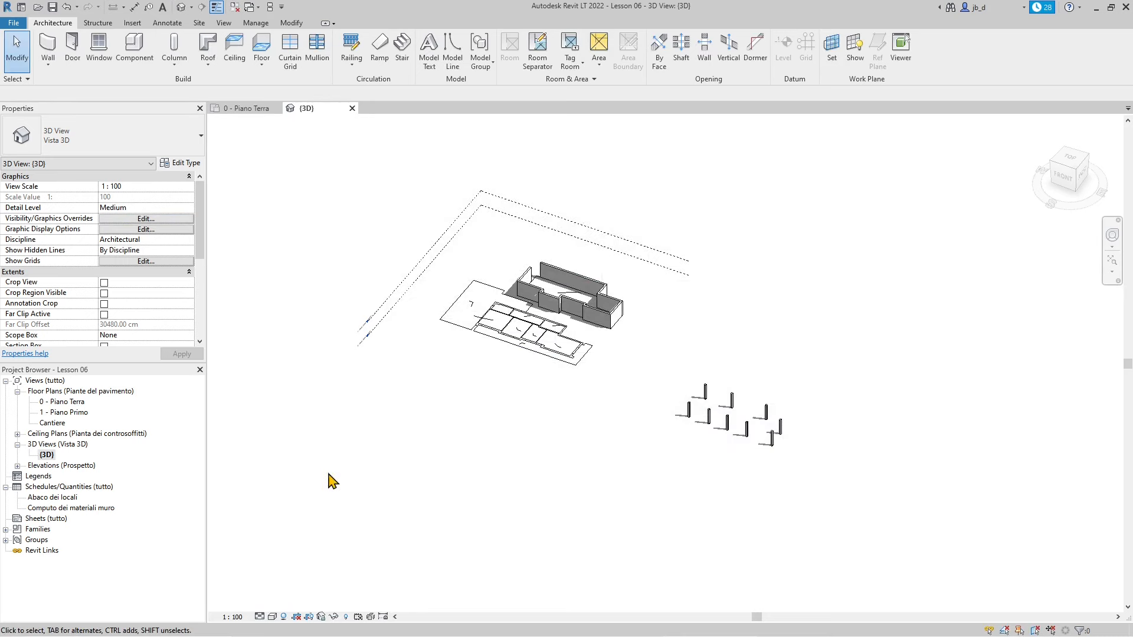
# Crop the {3D} view, show its crop region, and pull the four sides in around the existing building
pyautogui.click(297, 617)
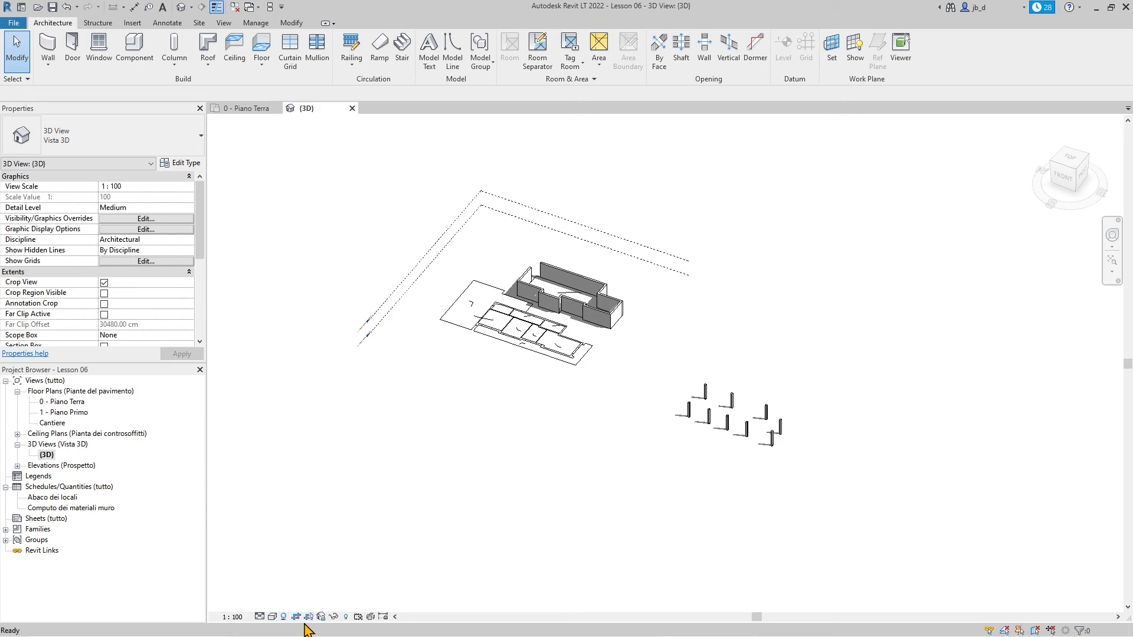
pyautogui.click(308, 617)
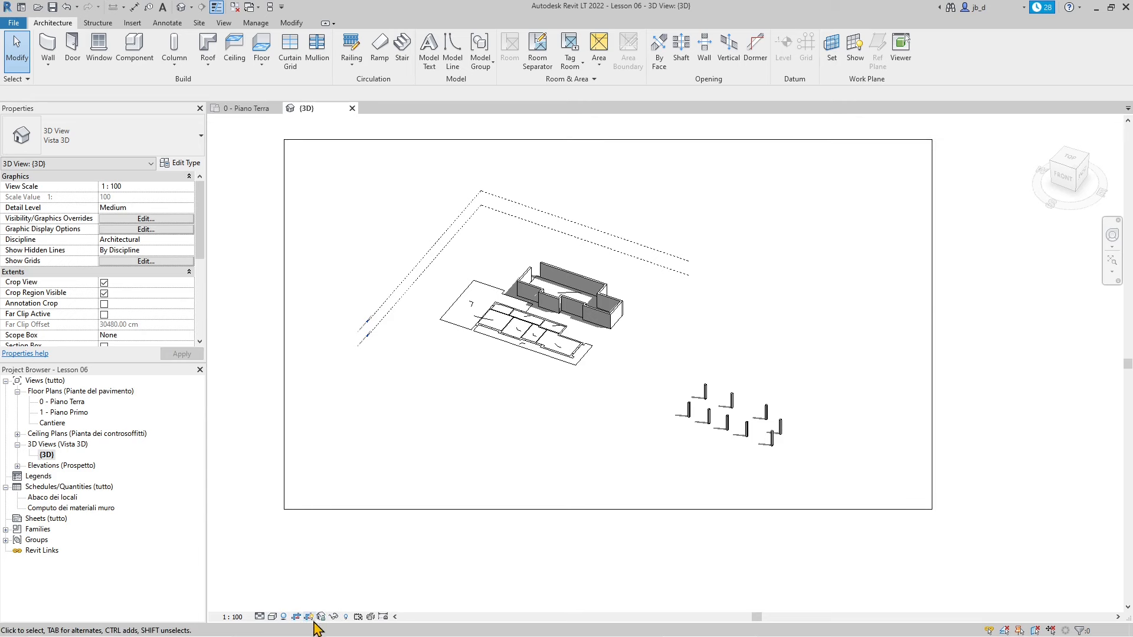
pyautogui.click(361, 146)
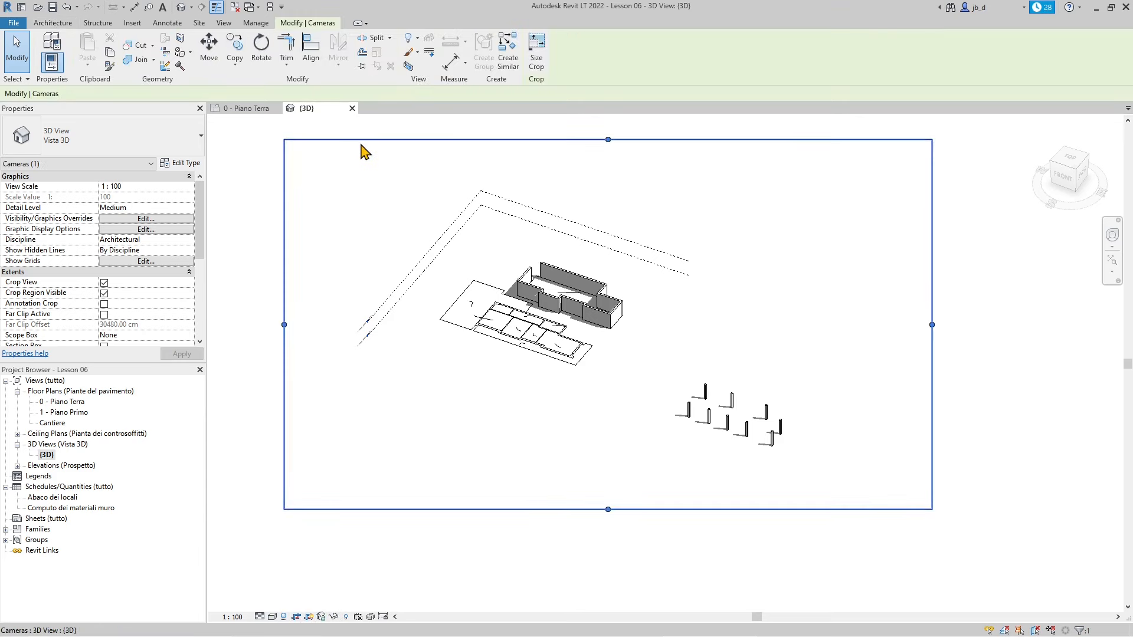
pyautogui.moveTo(284, 326); pyautogui.dragTo(398, 330)
pyautogui.moveTo(932, 324); pyautogui.dragTo(677, 326)
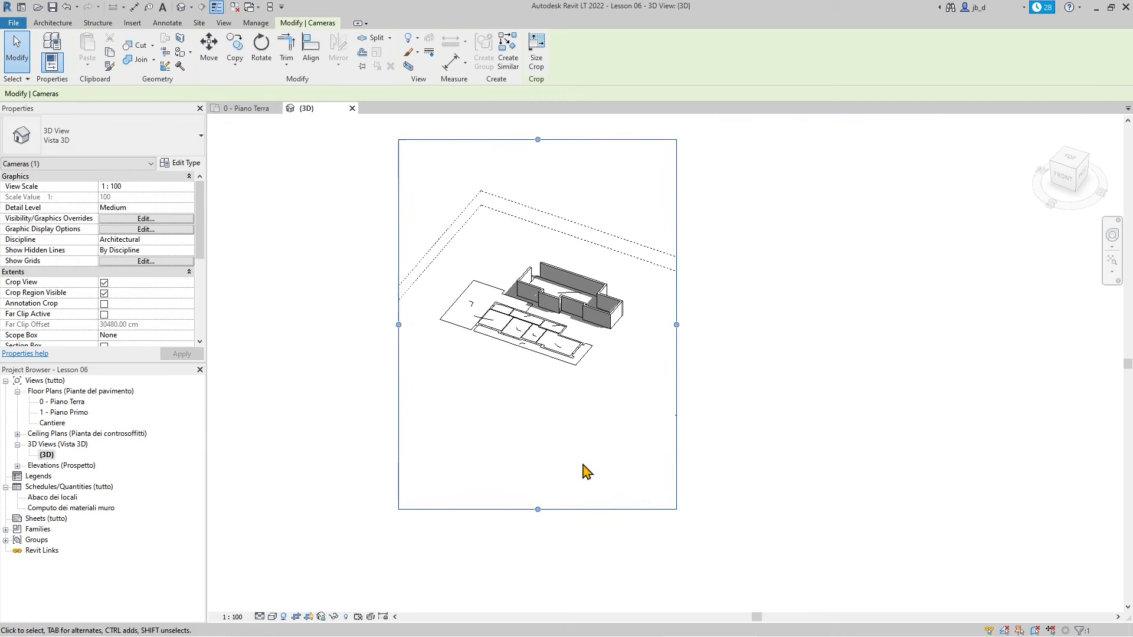
pyautogui.moveTo(537, 509); pyautogui.dragTo(538, 391)
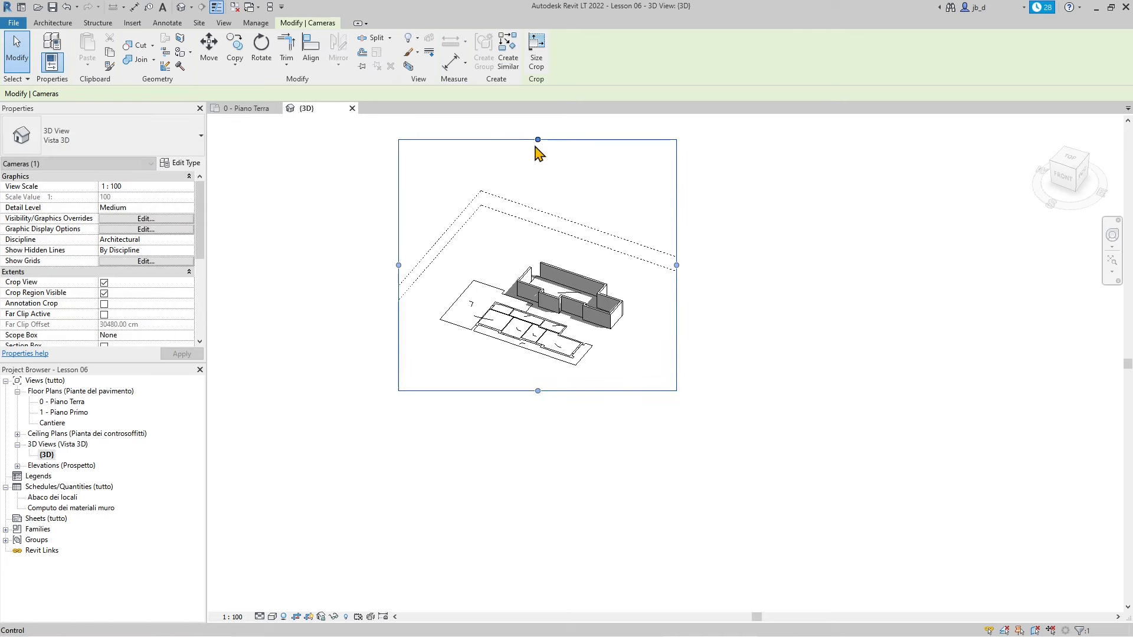
pyautogui.moveTo(538, 139); pyautogui.dragTo(538, 164)
pyautogui.click(799, 242)
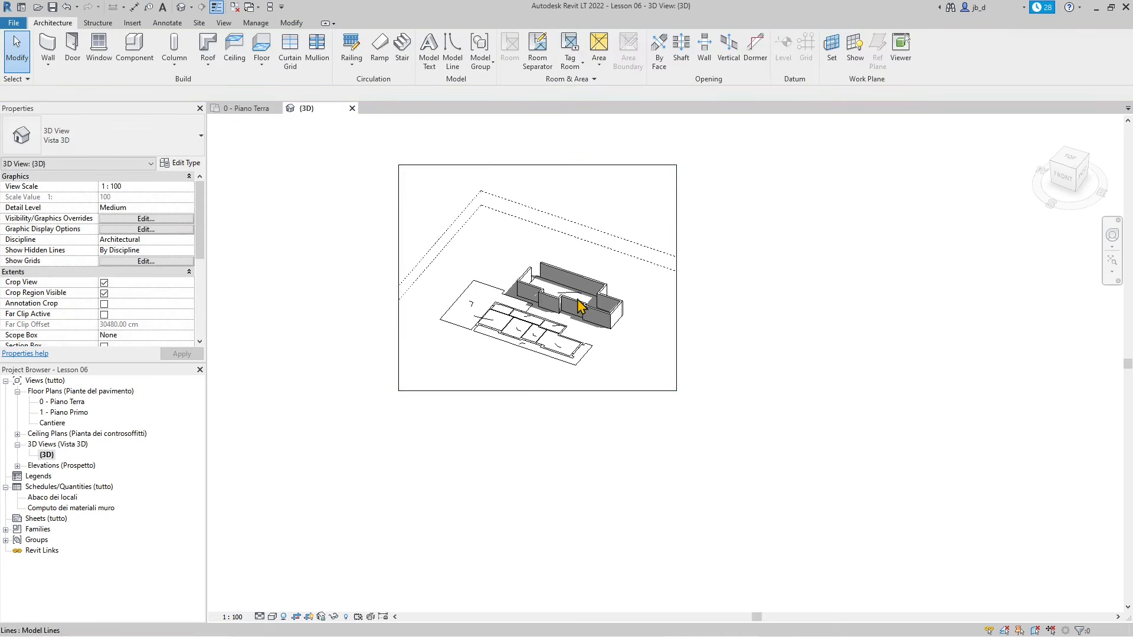
# Toggle the crop region boundary off and on while the {3D} view stays cropped, leaving it shown
pyautogui.click(308, 617)
pyautogui.click(307, 616)
pyautogui.click(308, 617)
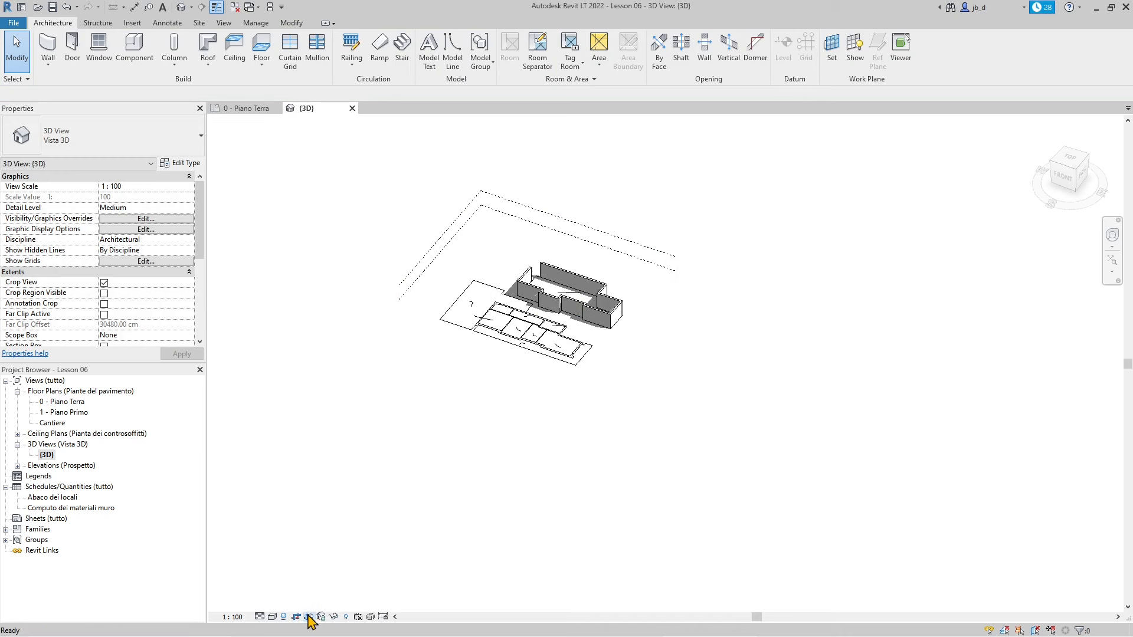
pyautogui.click(308, 616)
pyautogui.click(307, 617)
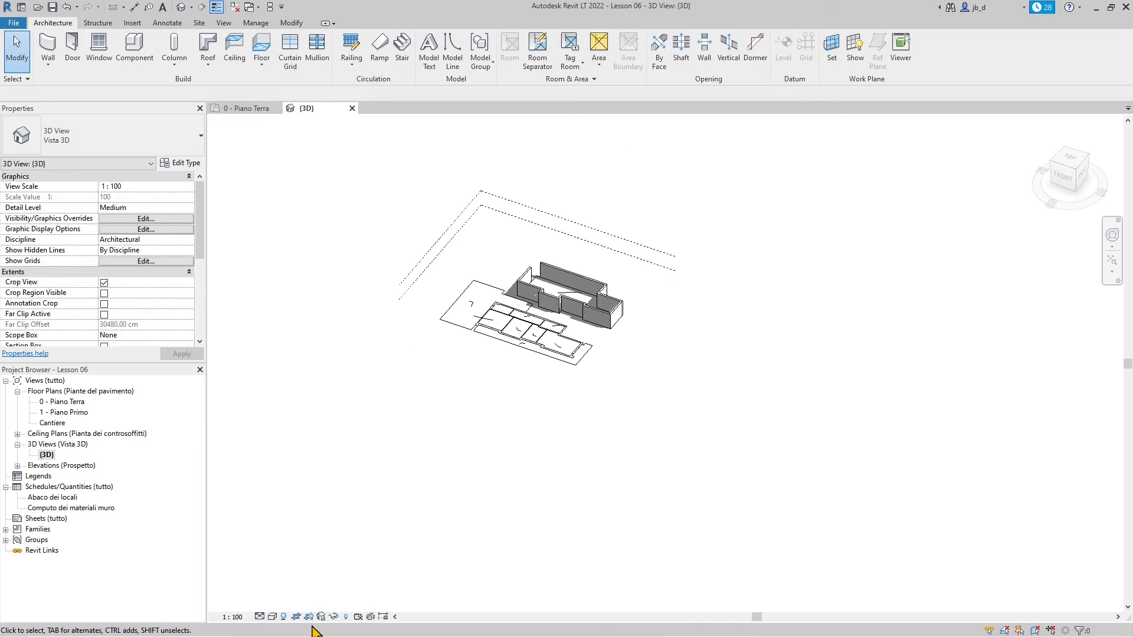
pyautogui.click(317, 617)
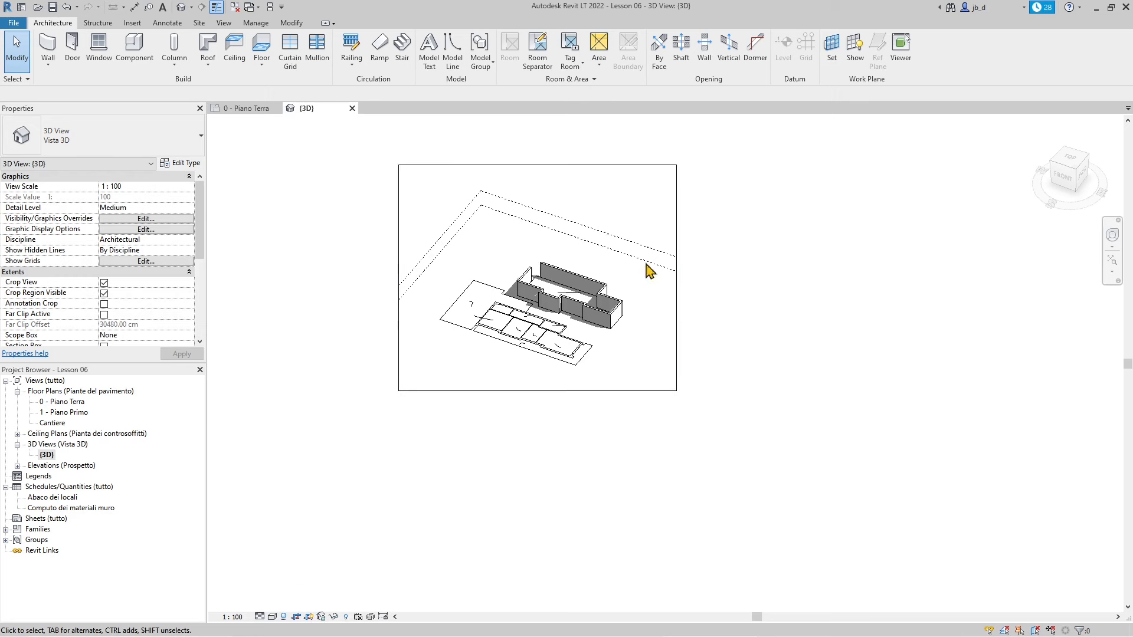
pyautogui.click(307, 616)
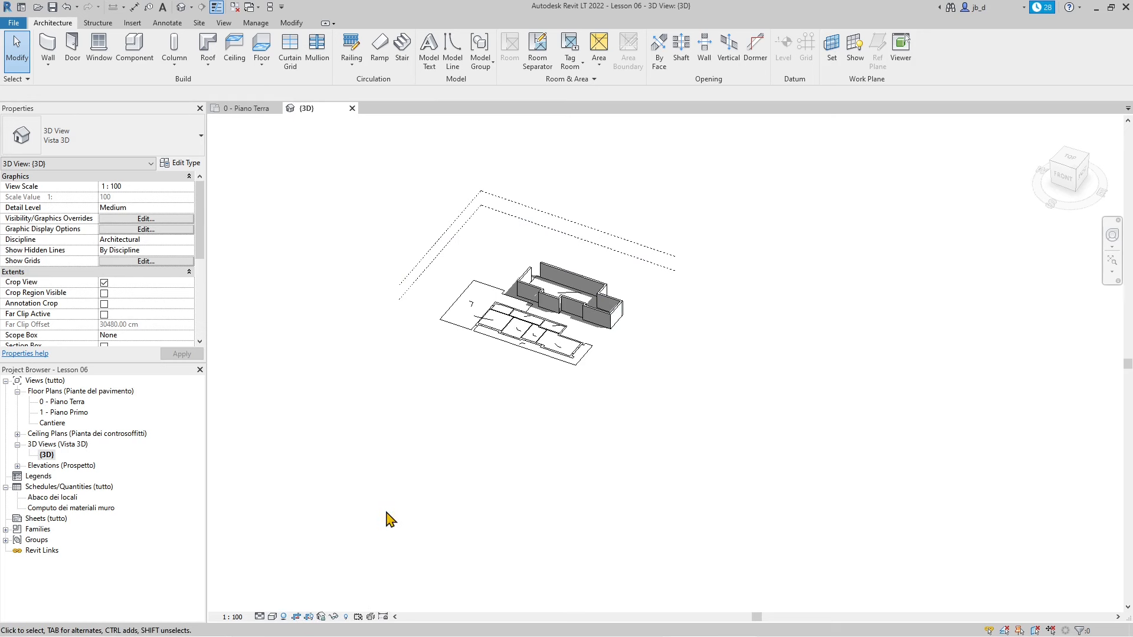
pyautogui.click(308, 617)
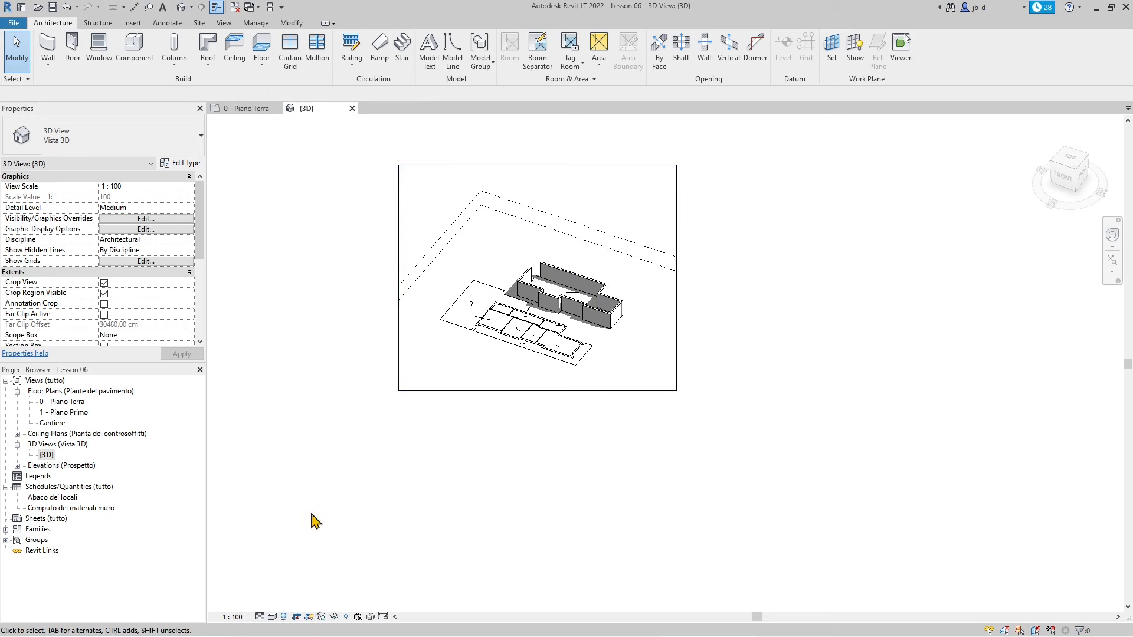
# Turn off cropping of the {3D} view and hide its crop region boundary
pyautogui.click(296, 617)
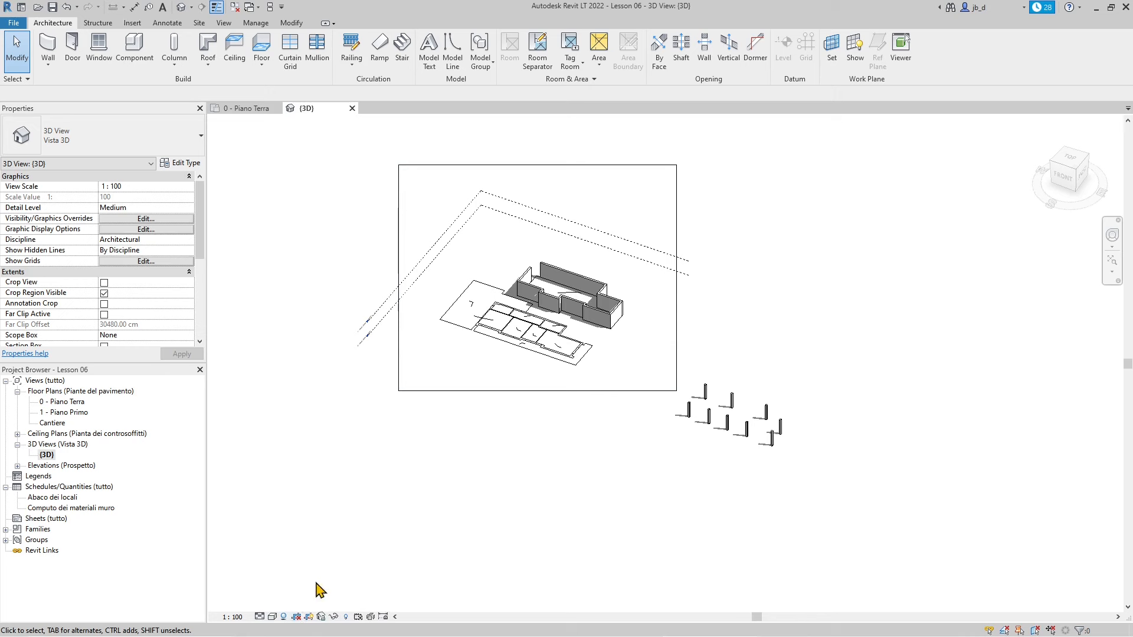
pyautogui.click(308, 617)
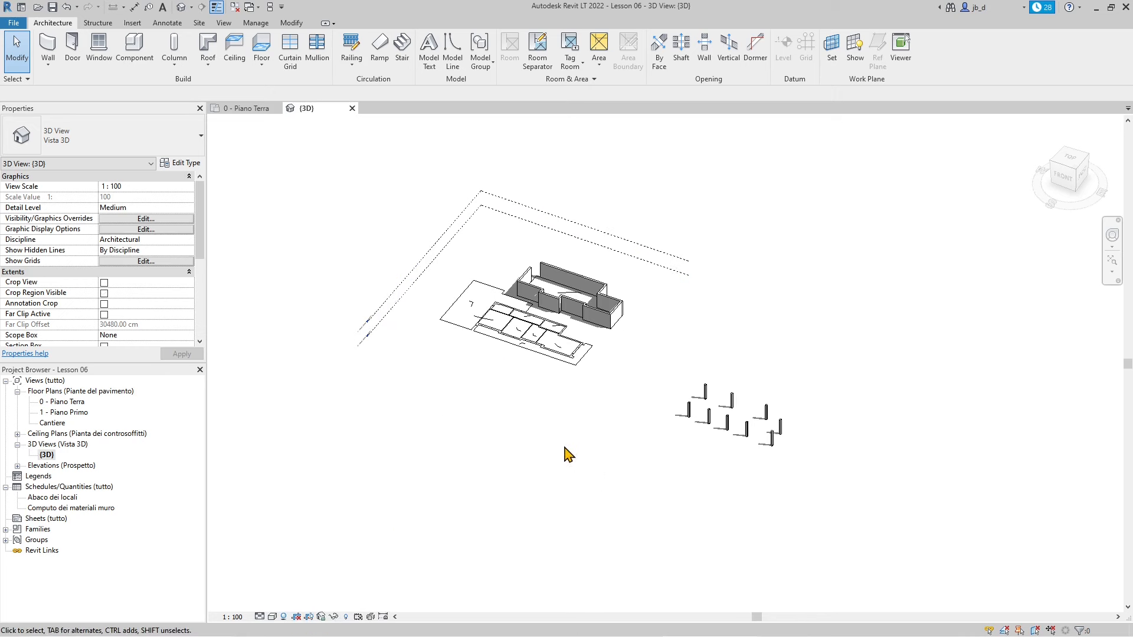
pyautogui.scroll(2, 767, 460)
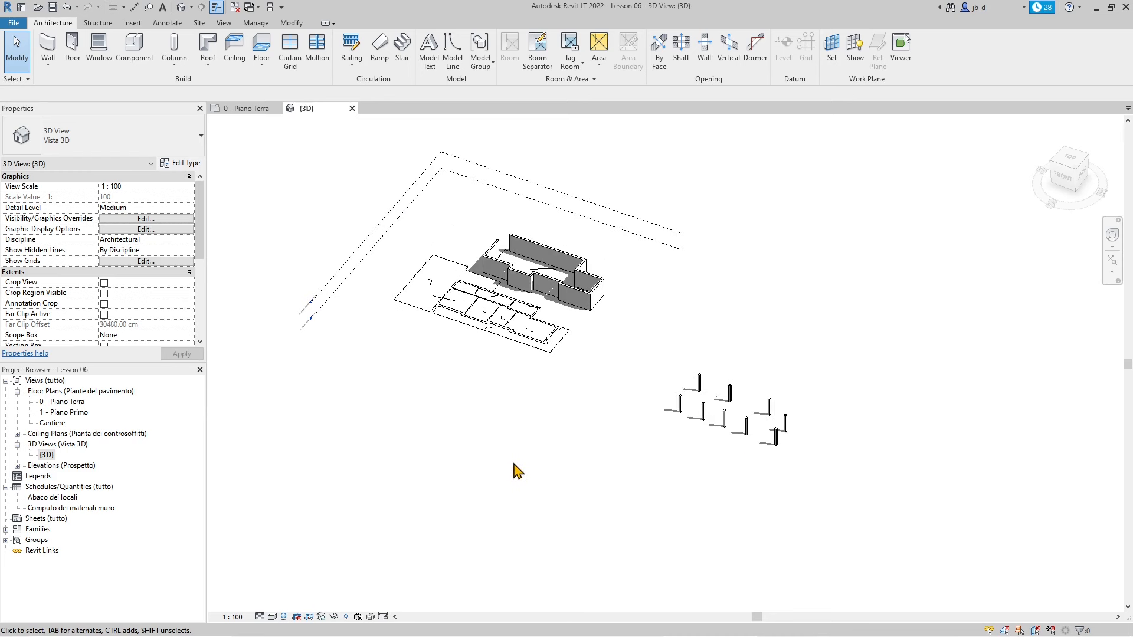
pyautogui.scroll(1, 501, 269)
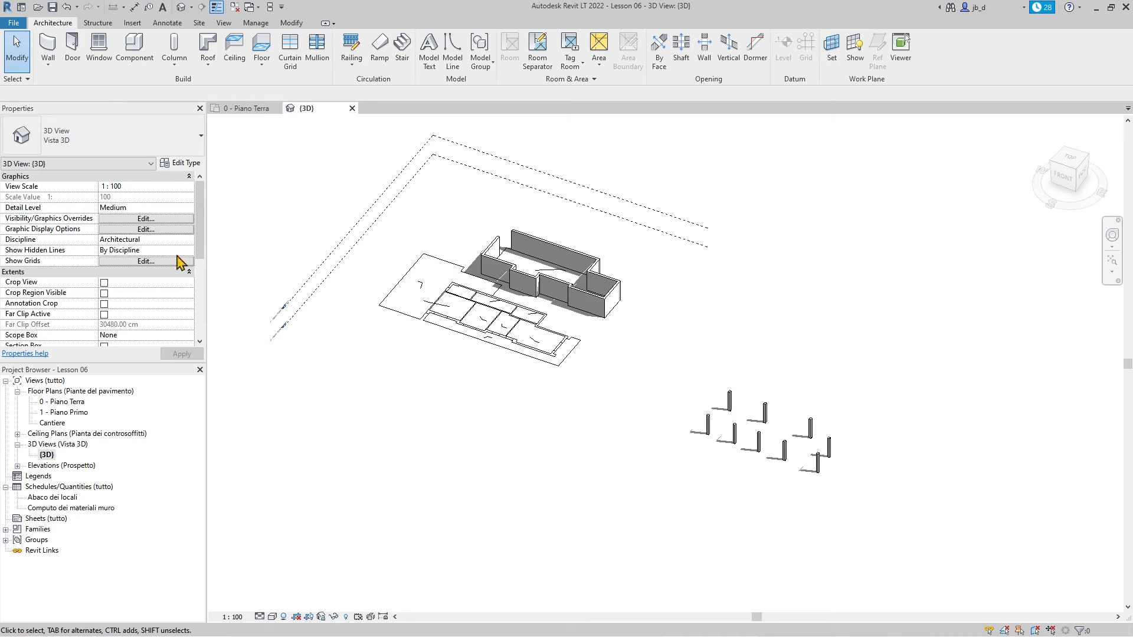
# Open the 0 - Piano Terra floor plan and delete the Pianta Scanner.jpg raster image beneath the traced columns
pyautogui.doubleClick(65, 405)
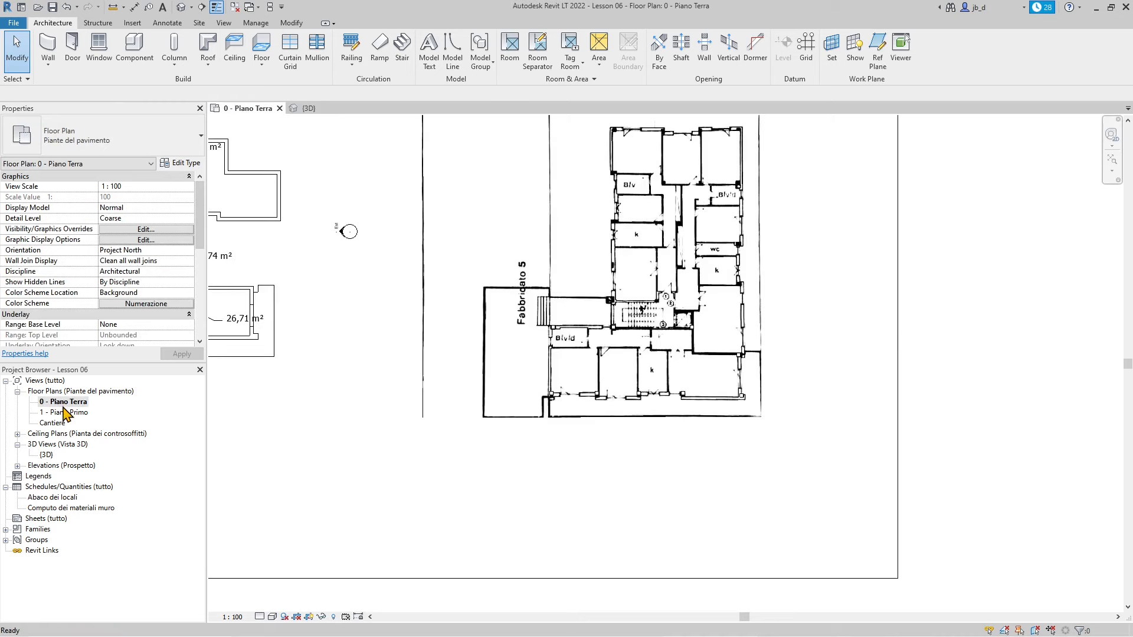
pyautogui.scroll(-2, 444, 392)
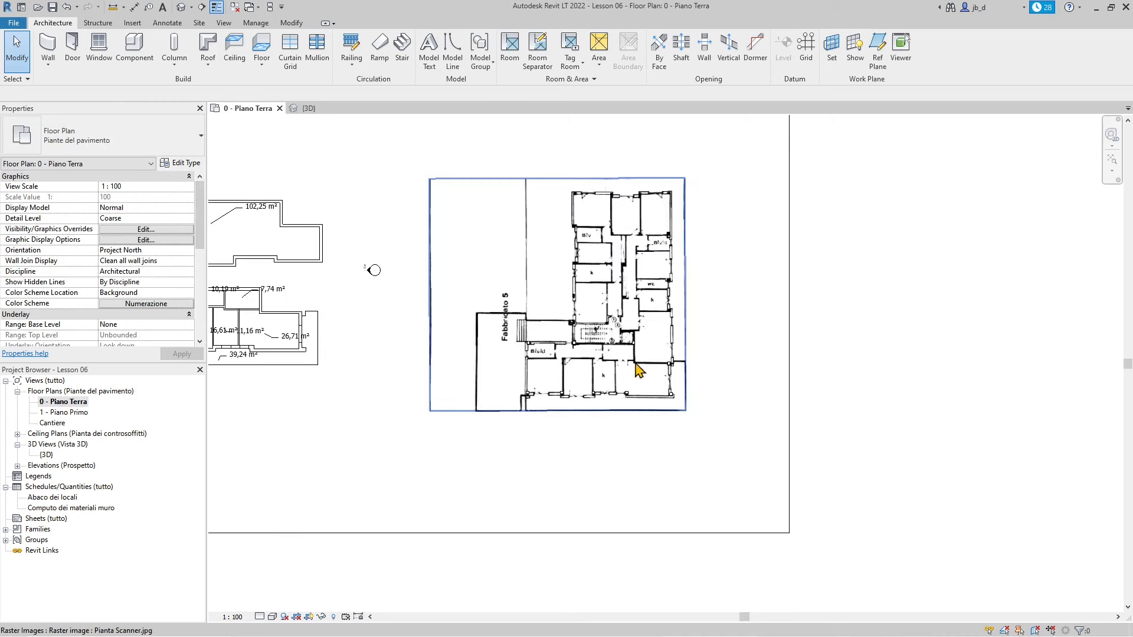
pyautogui.click(637, 301)
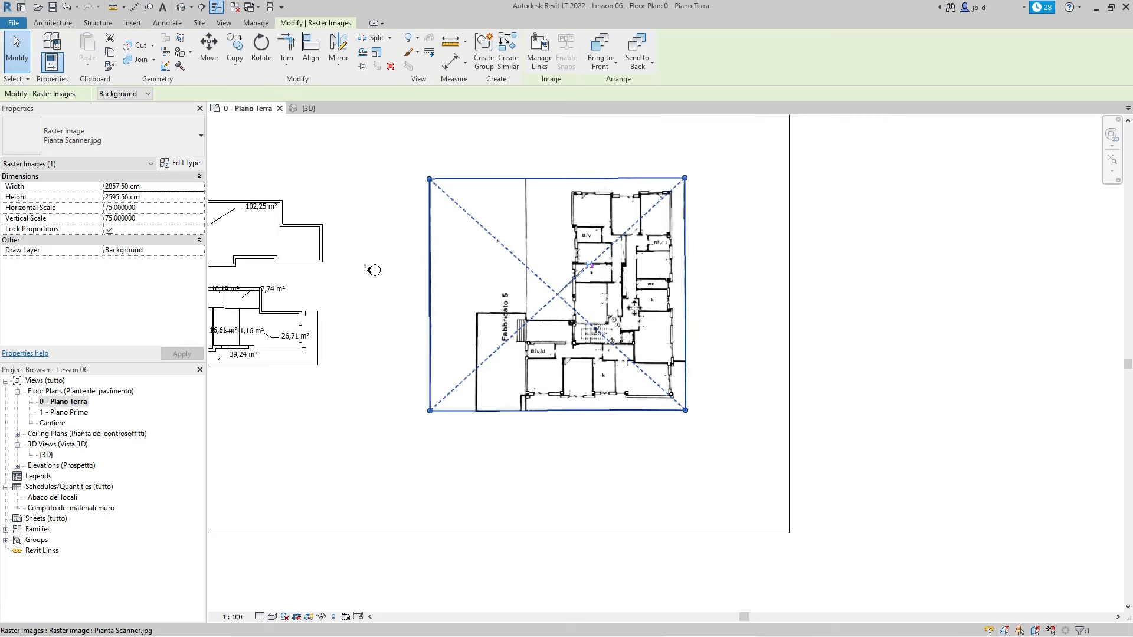
pyautogui.press('Delete')
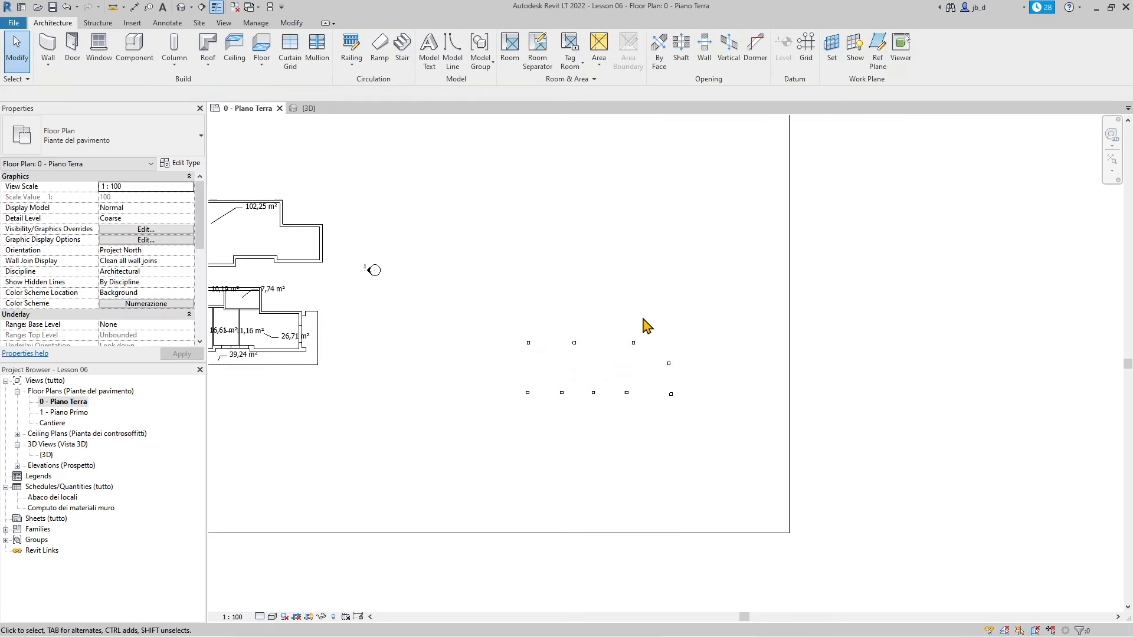
pyautogui.scroll(2, 548, 447)
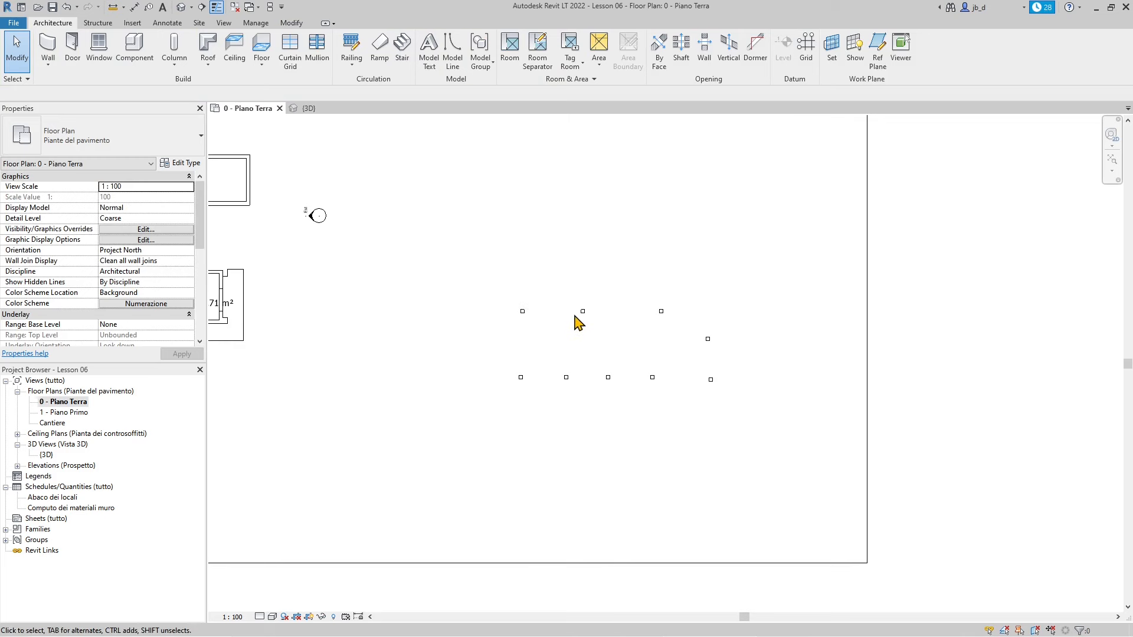
pyautogui.scroll(-3, 797, 390)
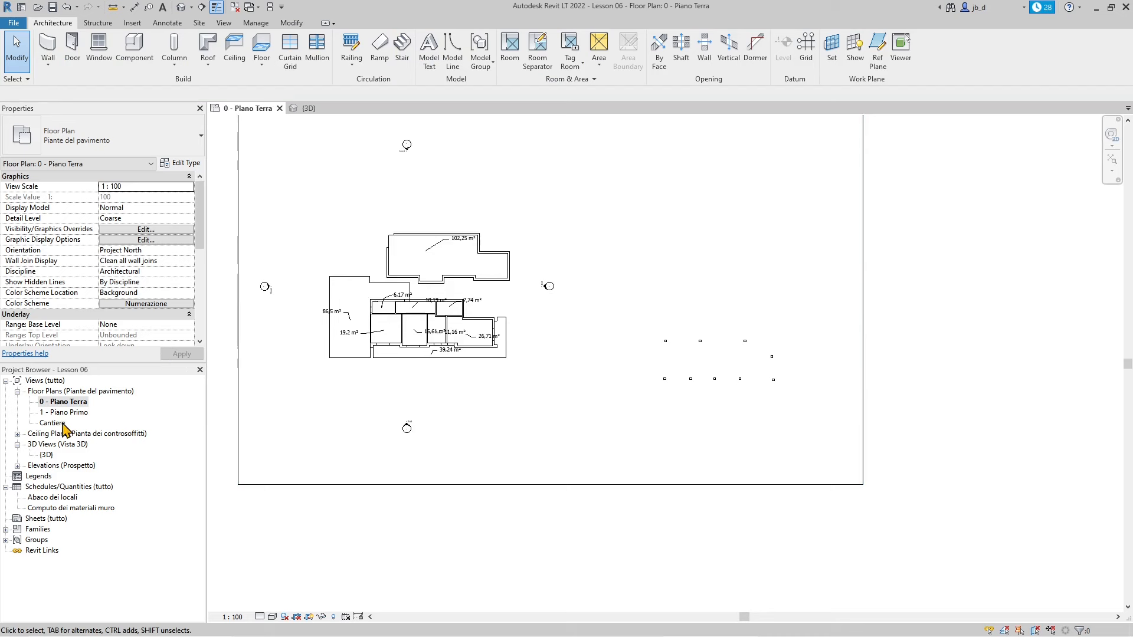
# Open the 1 - Piano Primo floor plan to check the columns, and open the Nord elevation showing the levels
pyautogui.doubleClick(64, 413)
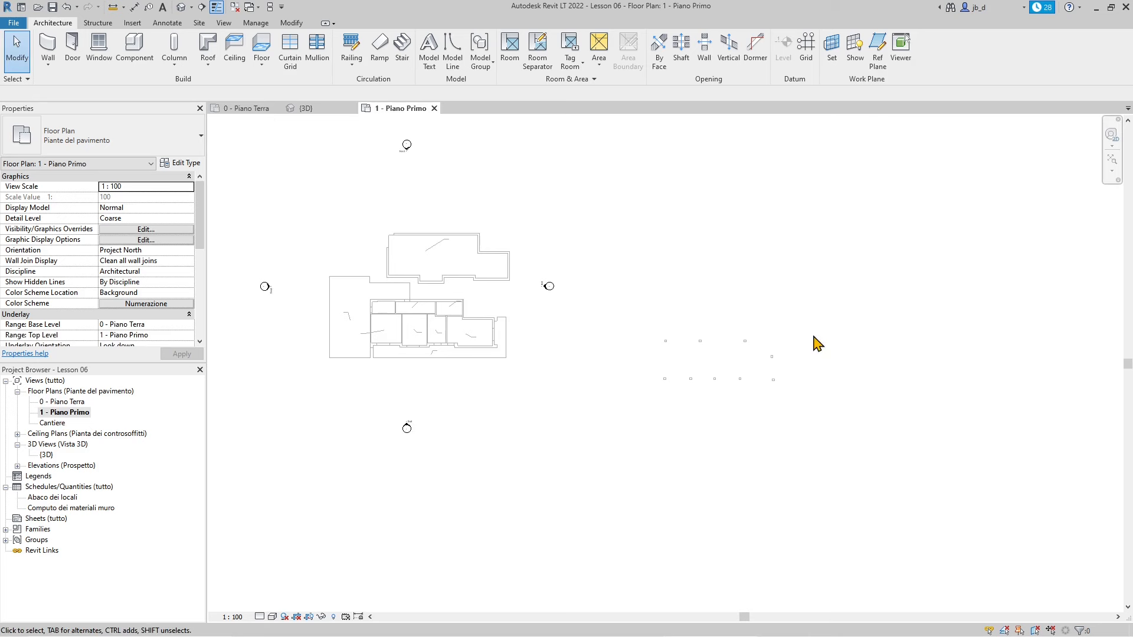
pyautogui.scroll(1, 758, 402)
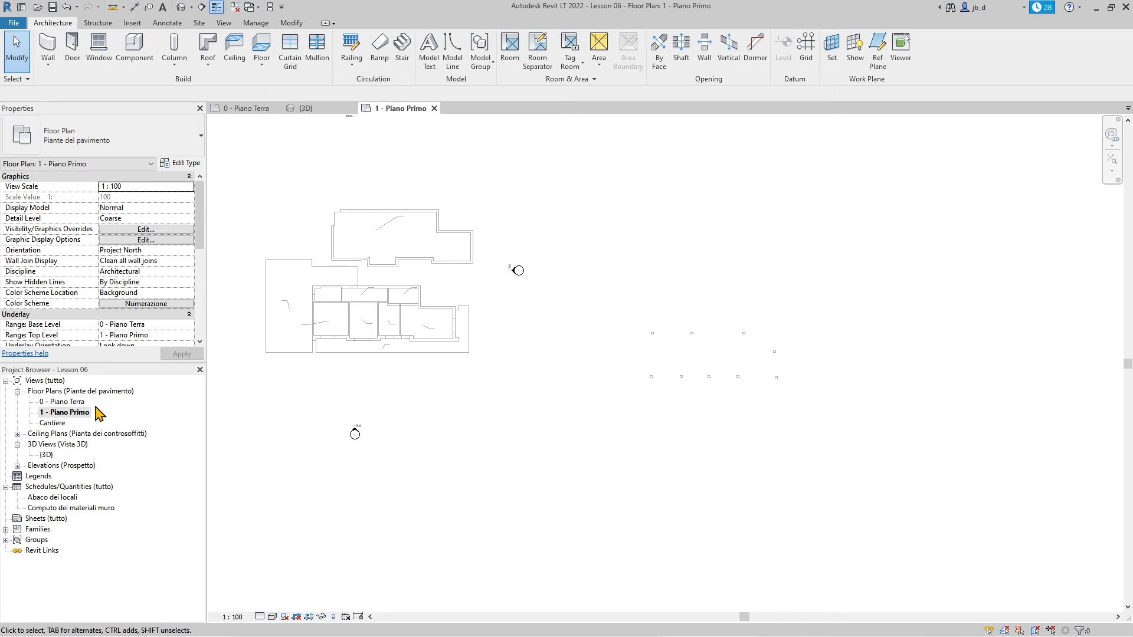
pyautogui.doubleClick(35, 466)
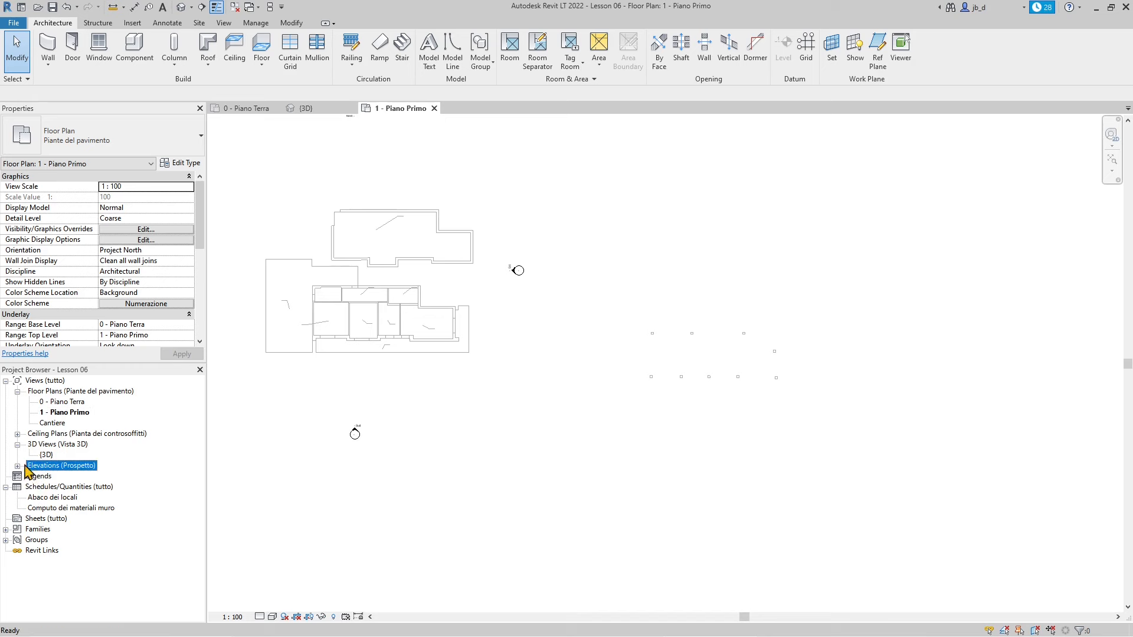
pyautogui.doubleClick(44, 487)
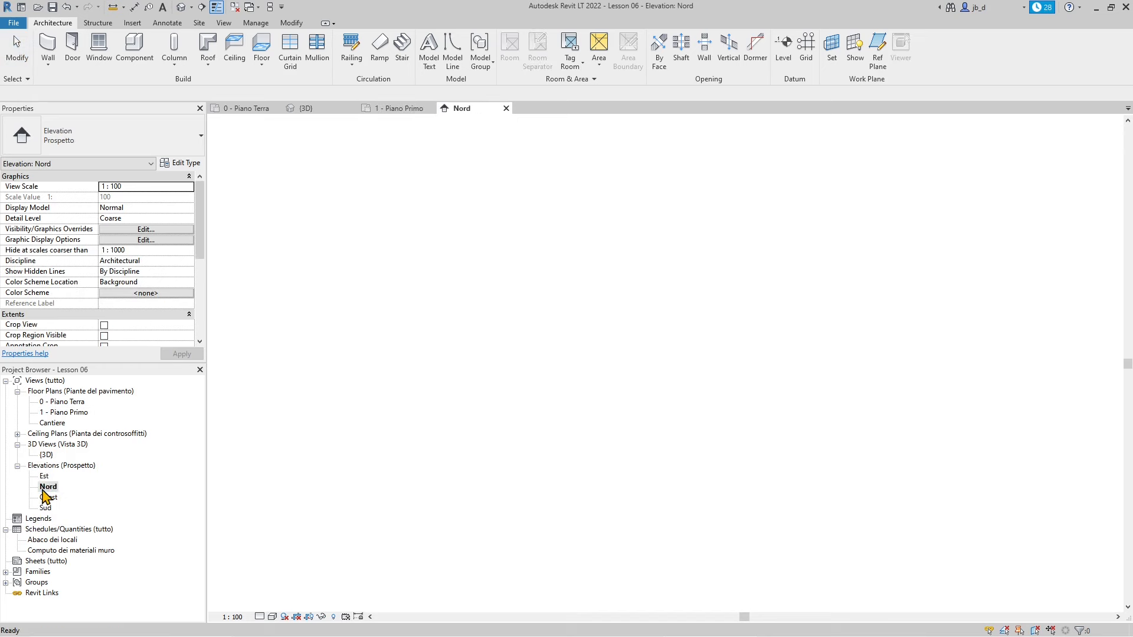
pyautogui.scroll(5, 814, 407)
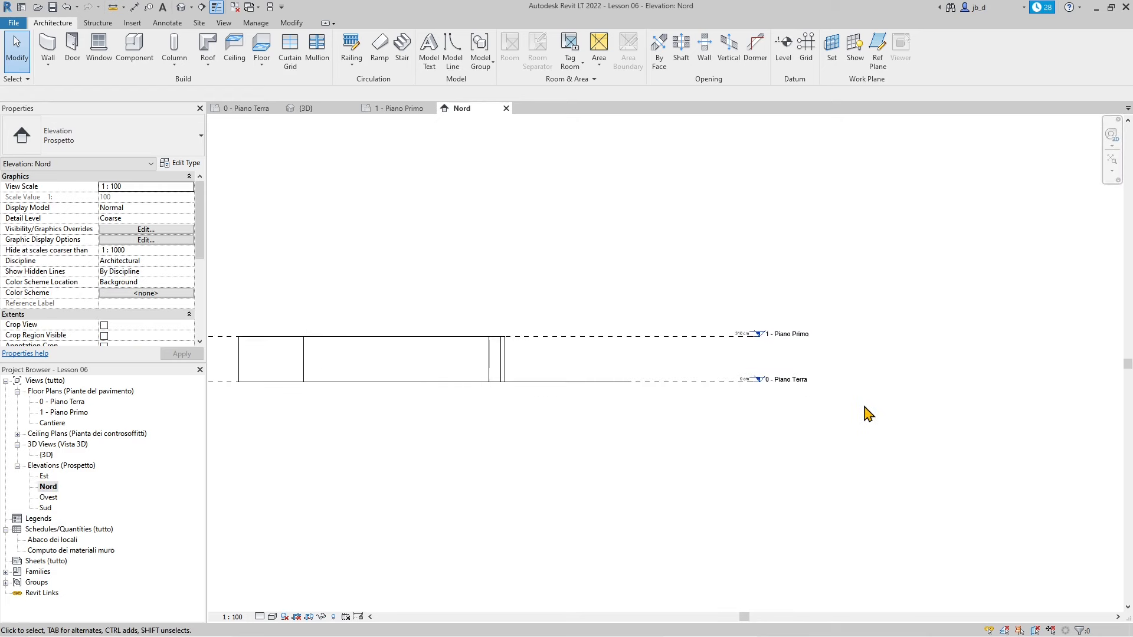
# Copy the 0 - Piano Terra level vertically downward in the Nord elevation
pyautogui.click(685, 365)
pyautogui.scroll(-2, 856, 407)
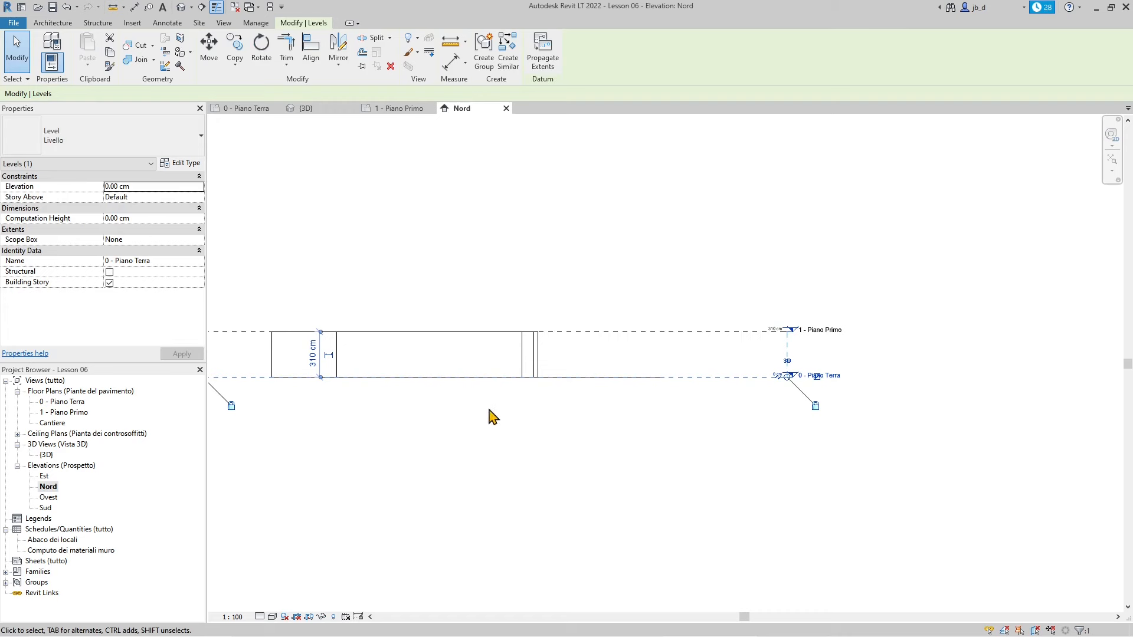
pyautogui.click(235, 46)
pyautogui.click(713, 379)
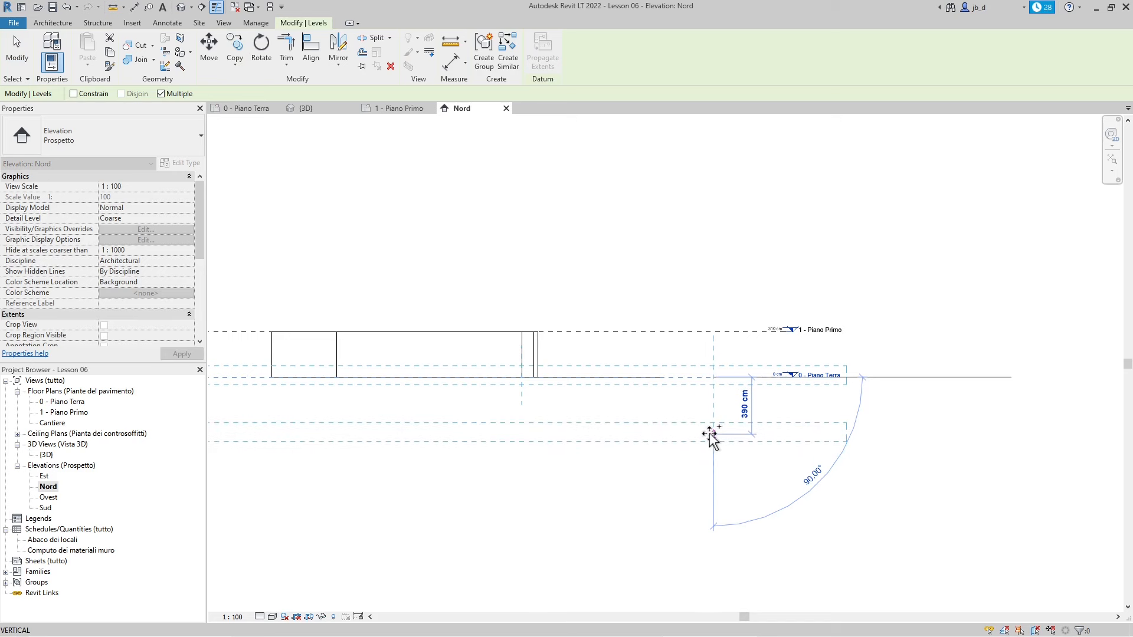
pyautogui.scroll(2, 711, 439)
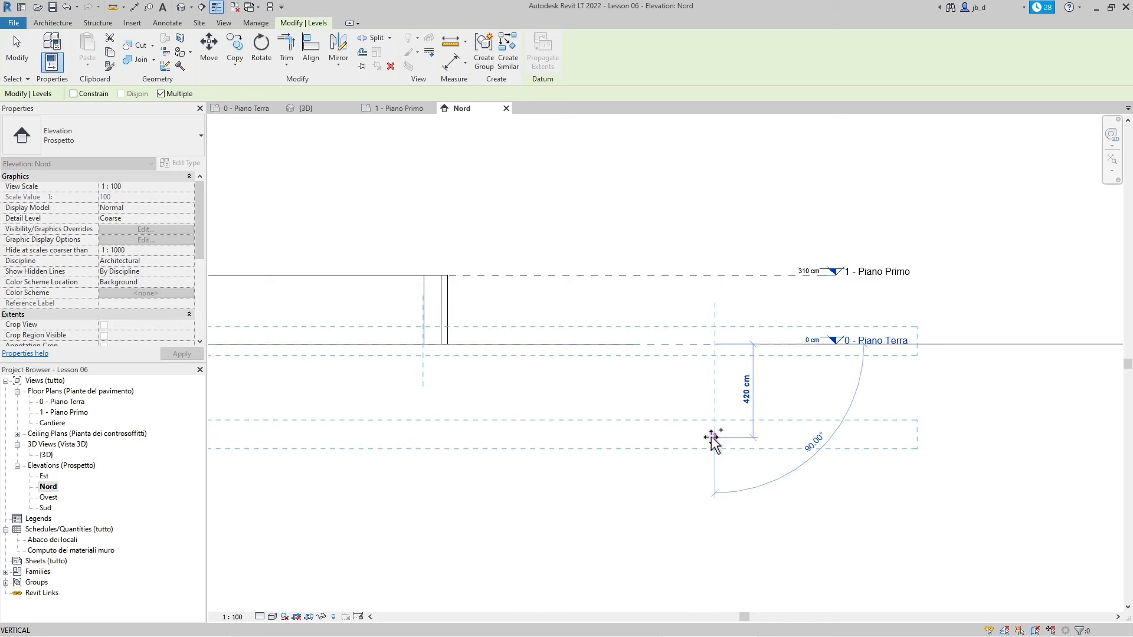